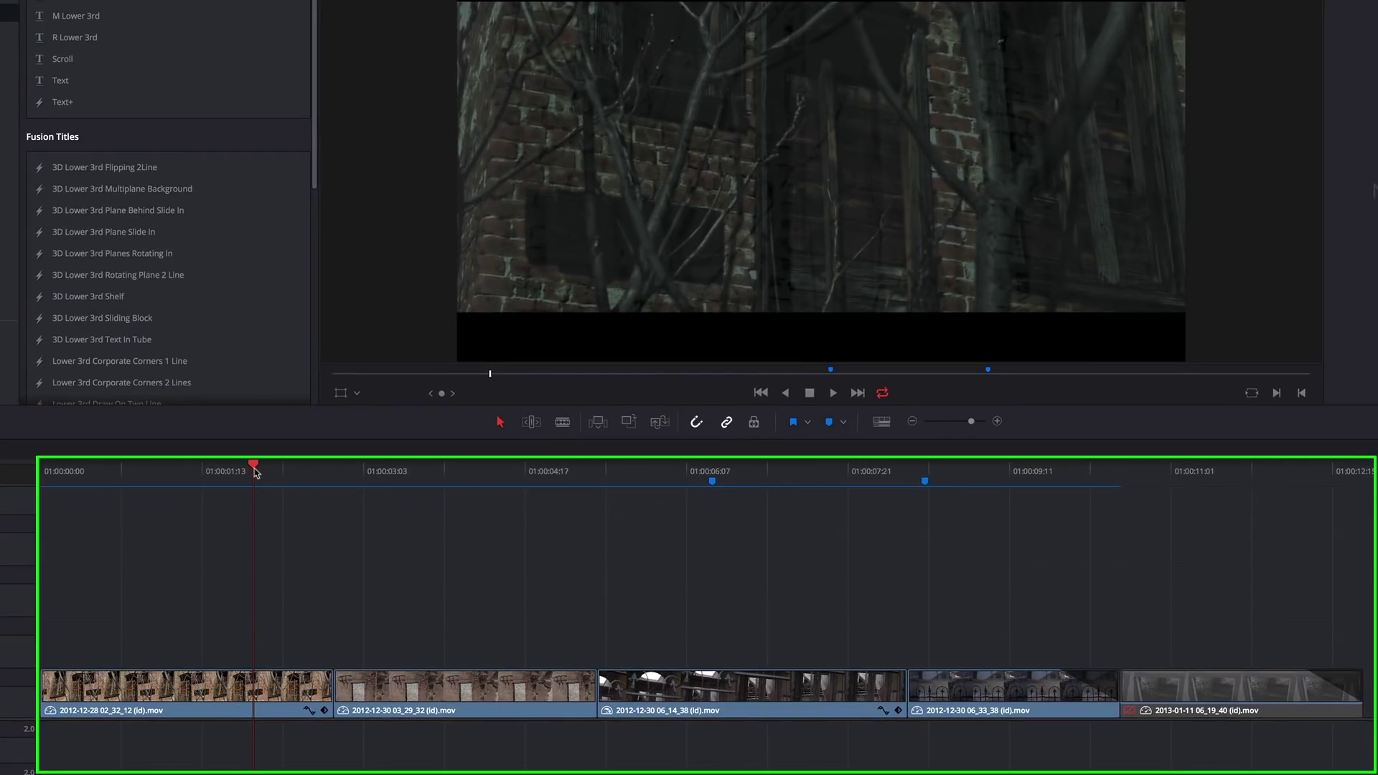
Move the playhead to the third clip of the horror footage.
left_click_drag(256, 473, 281, 546)
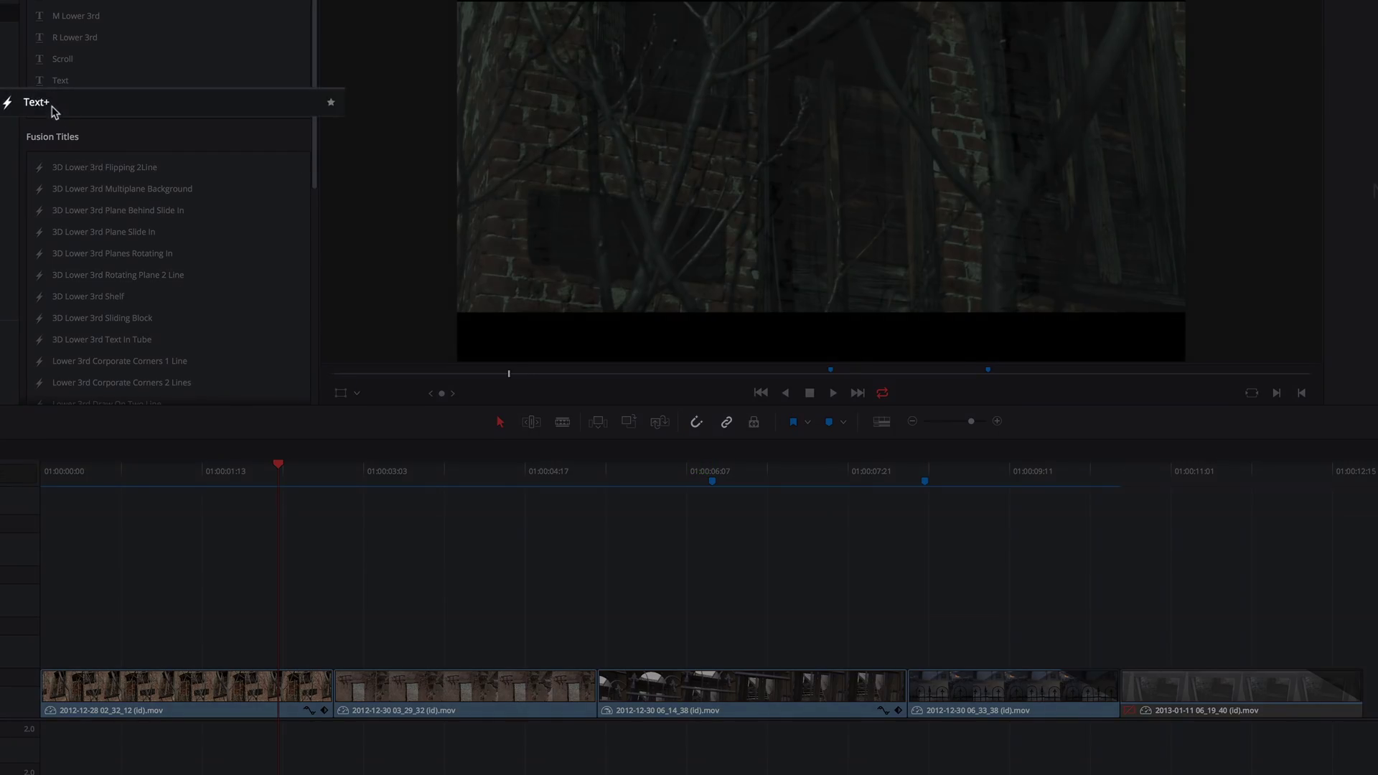
Place a Text+ title above the footage reading 'Zombie Show' in the Bebas font.
left_click_drag(635, 573, 583, 655)
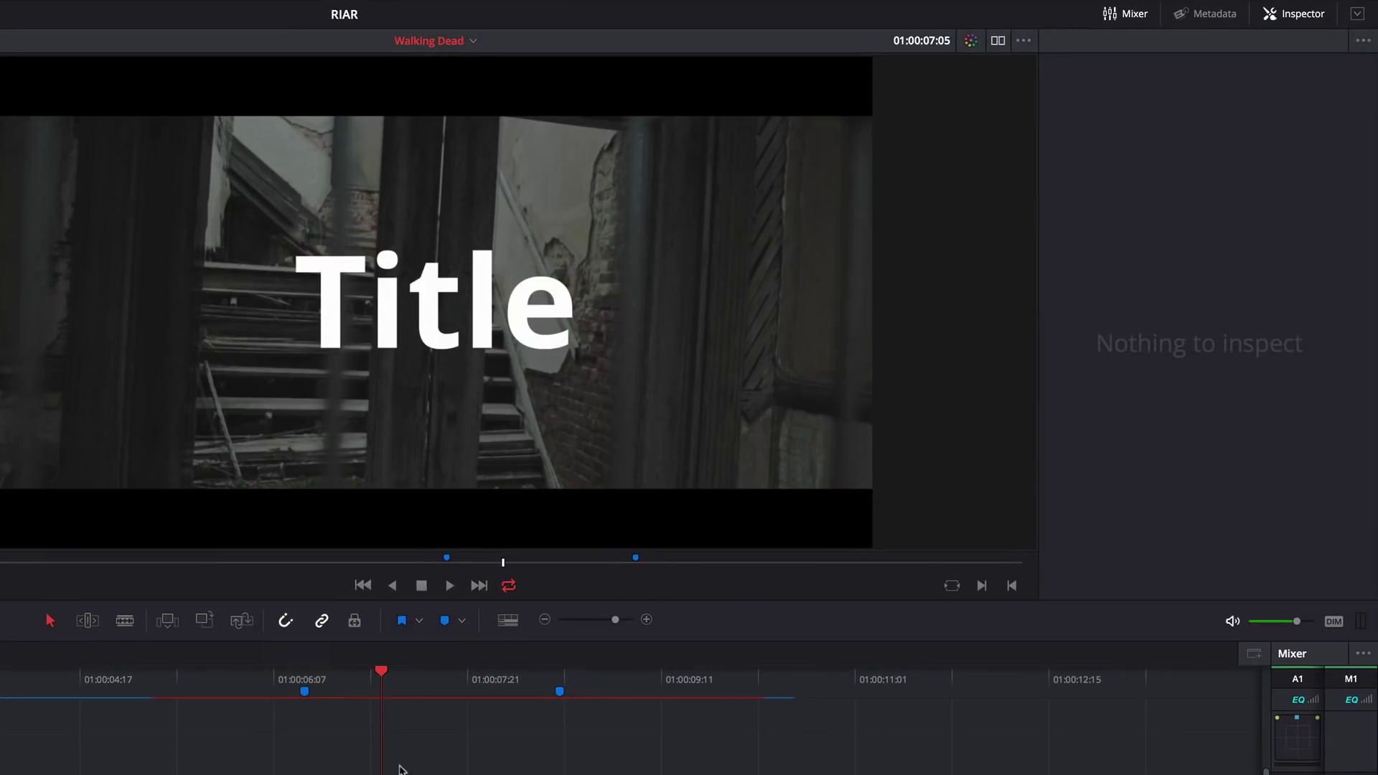
left_click(1231, 210)
key("ctrl+a")
type("Zombie Show")
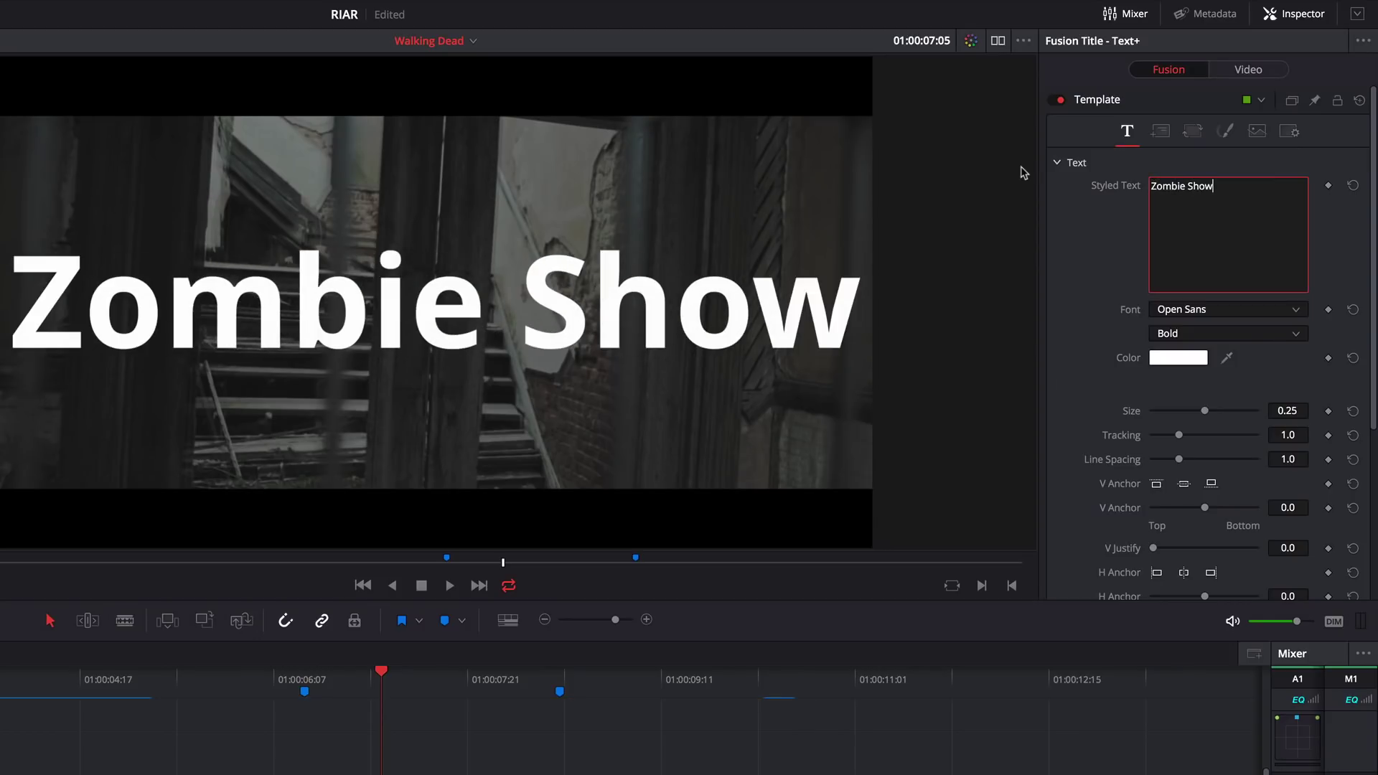
left_click(1160, 310)
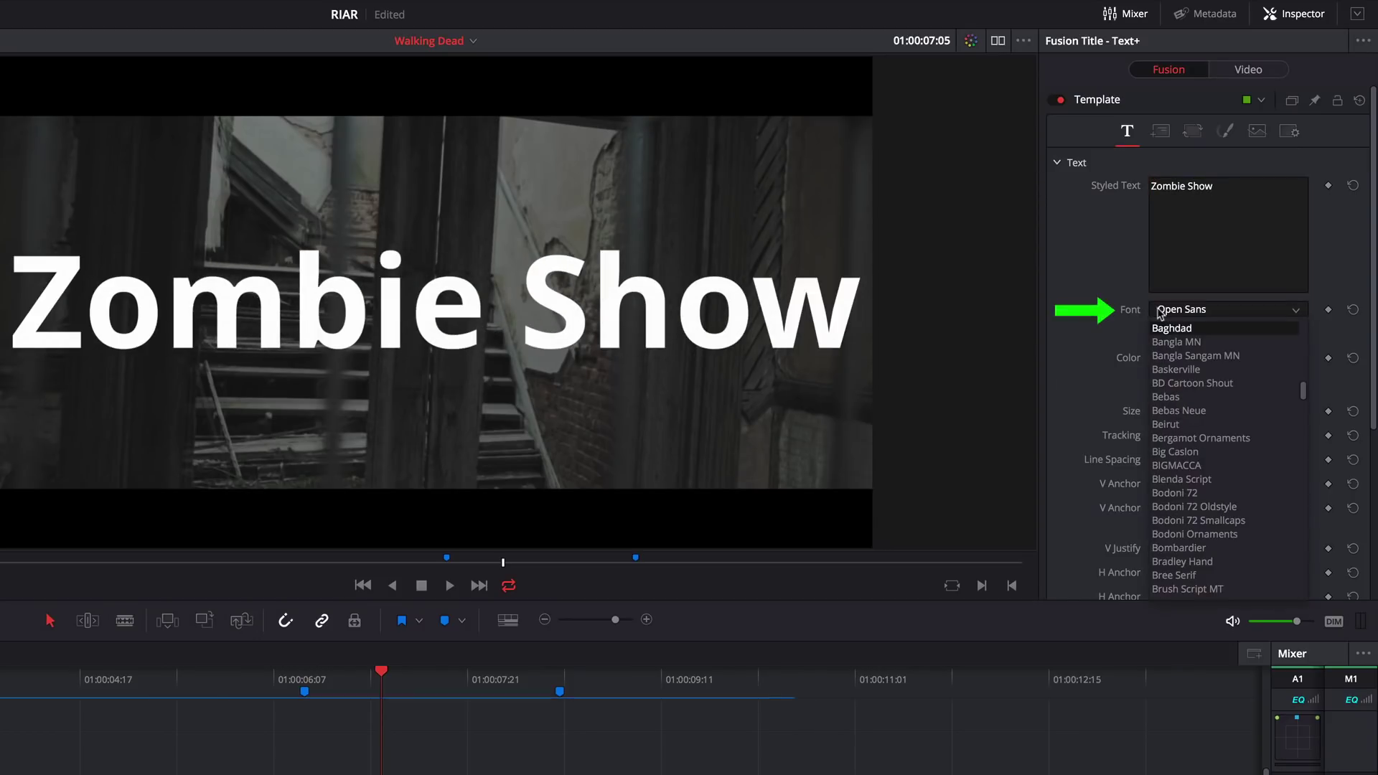
left_click(1166, 396)
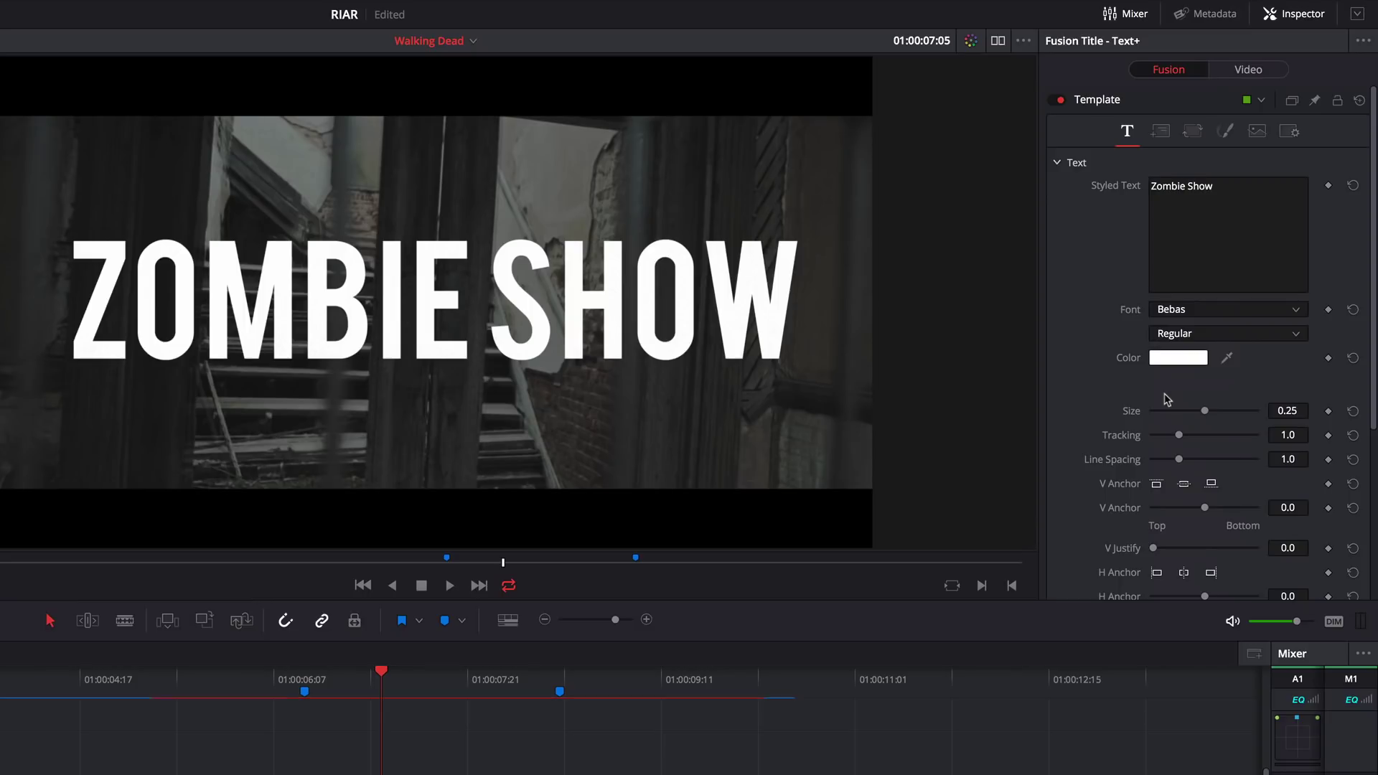
Shrink the title slightly, colour it dark brown-orange, and tighten tracking to 0.957.
left_click_drag(1204, 410, 1199, 410)
left_click(1180, 359)
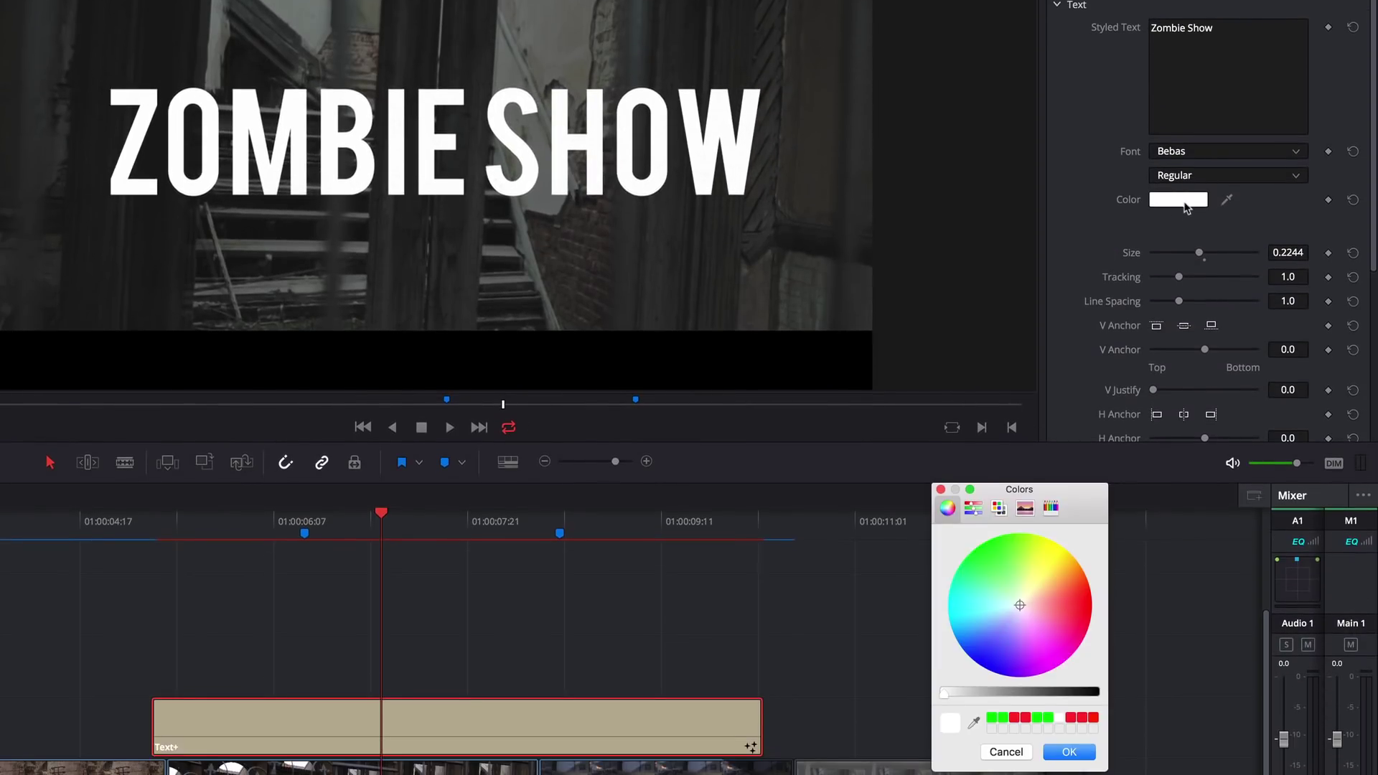
left_click(1066, 579)
left_click_drag(944, 692, 1009, 692)
left_click(1065, 754)
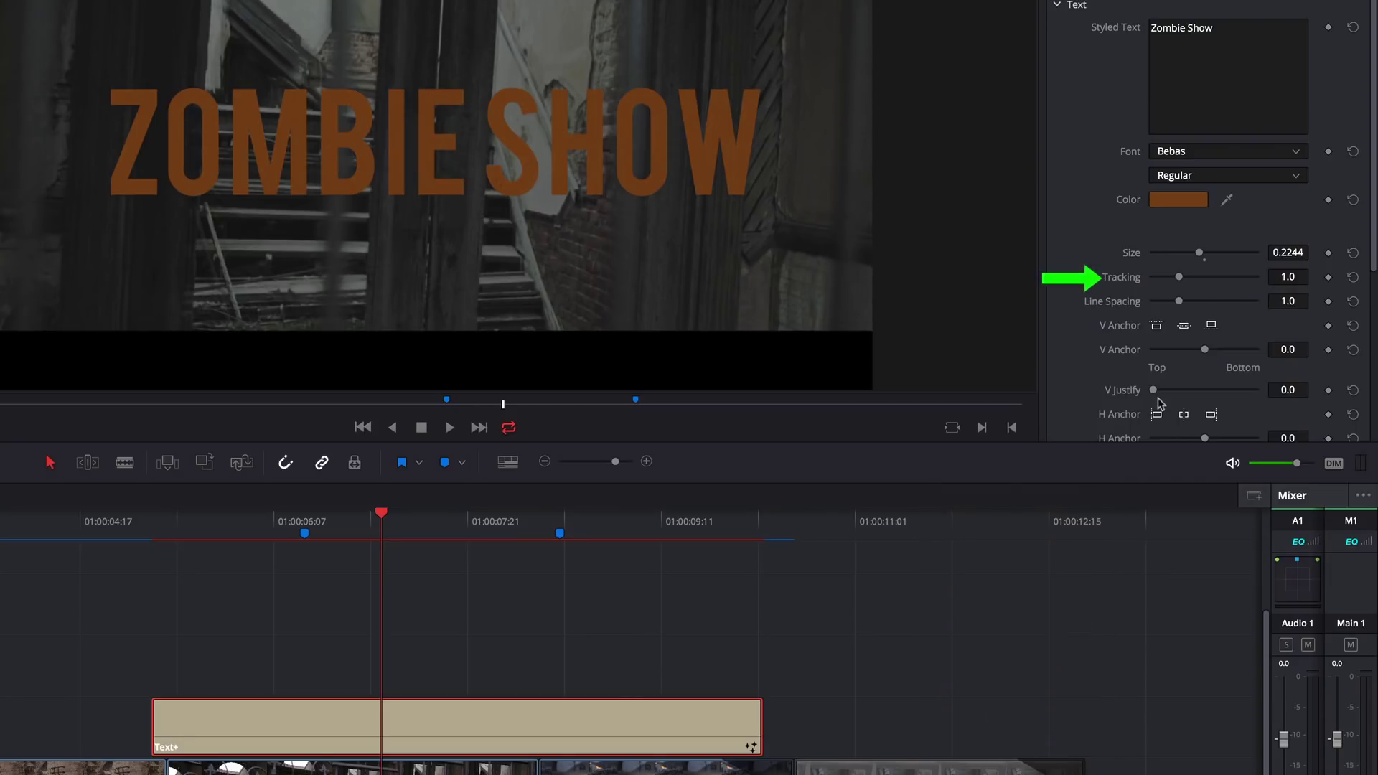
left_click_drag(1287, 276, 1273, 276)
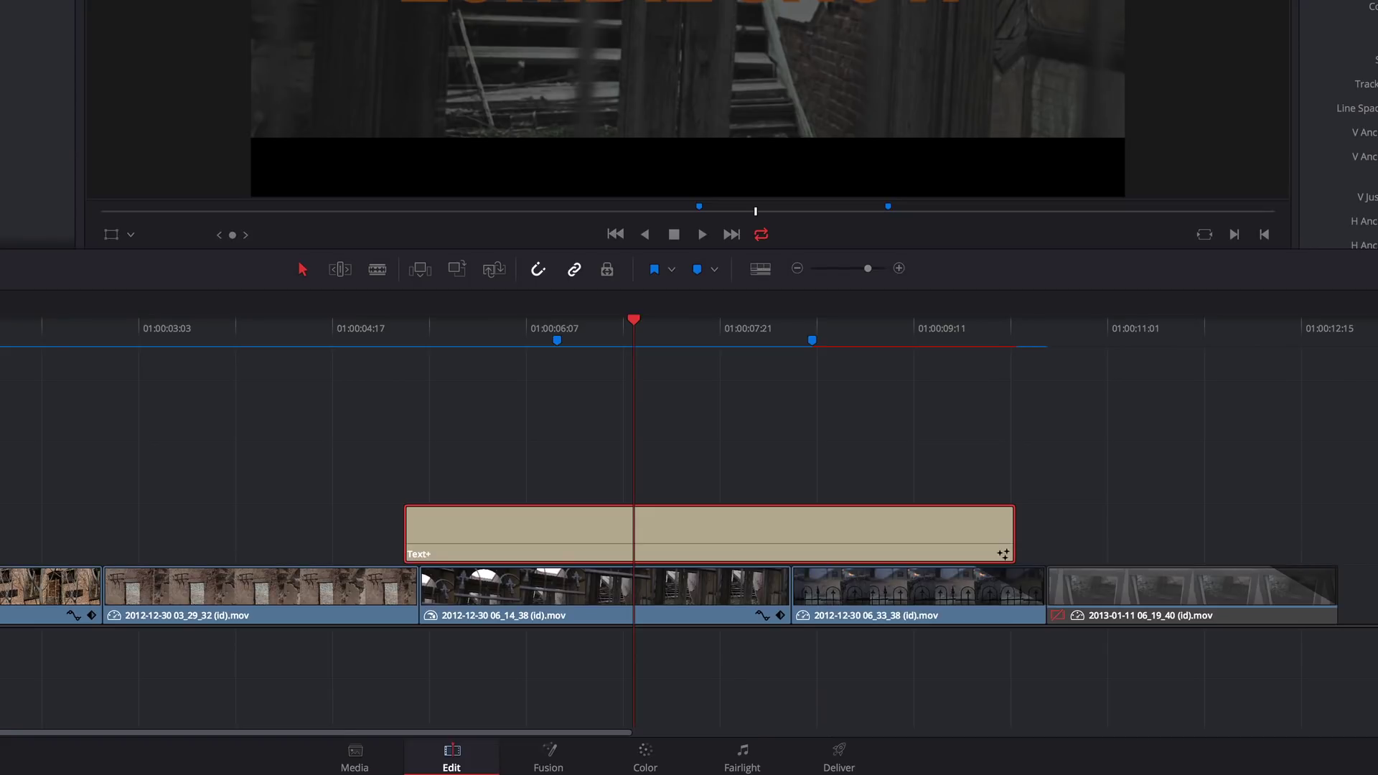
On the Fusion page, add a FastNoise node by searching for 'noise'.
left_click(551, 754)
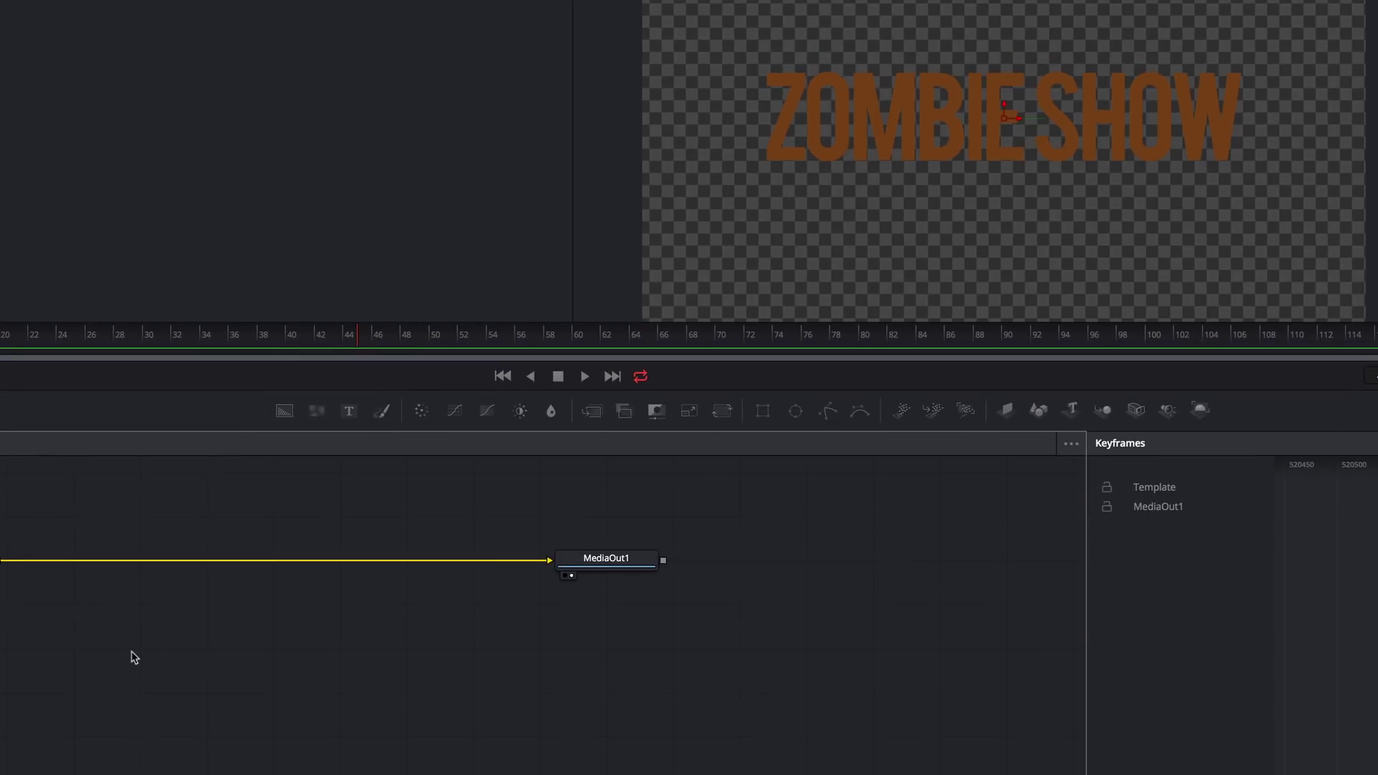
key("shift+space")
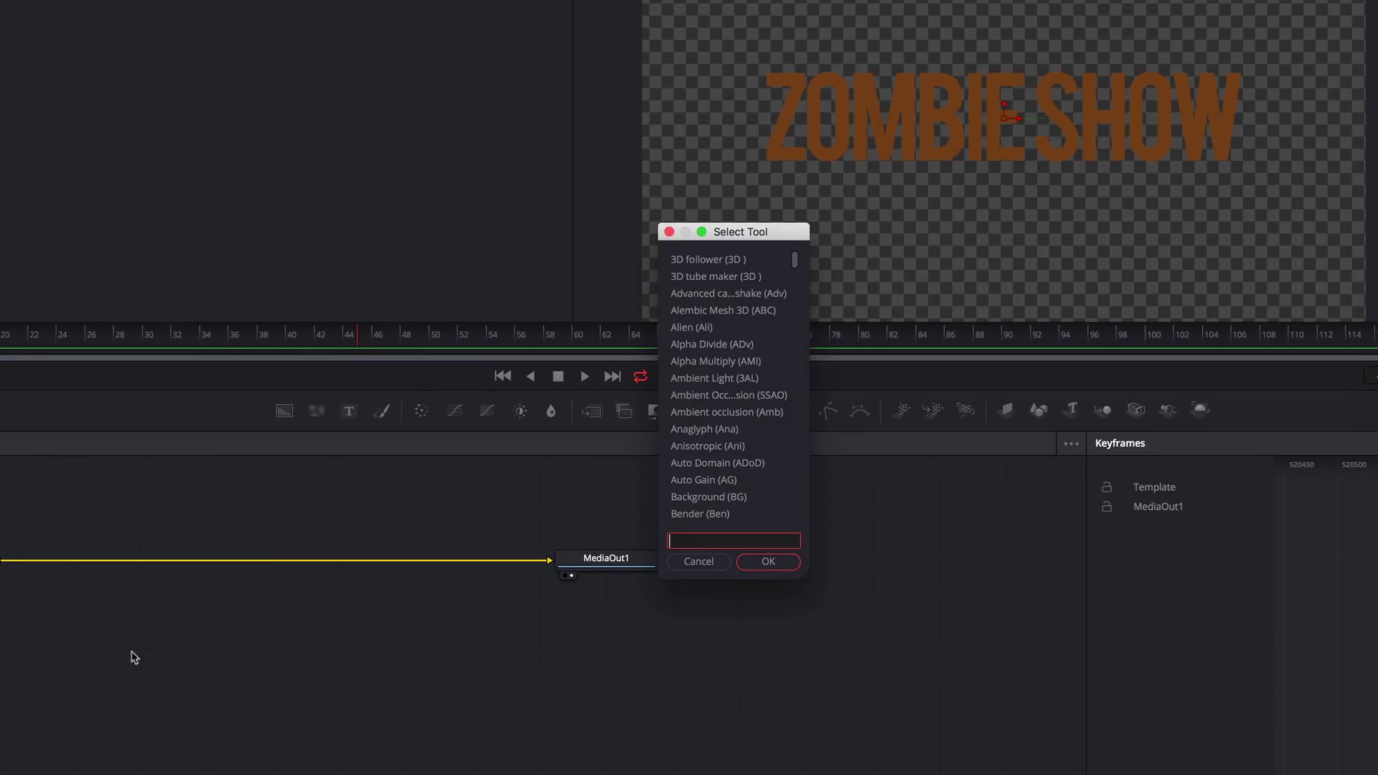
type("nois")
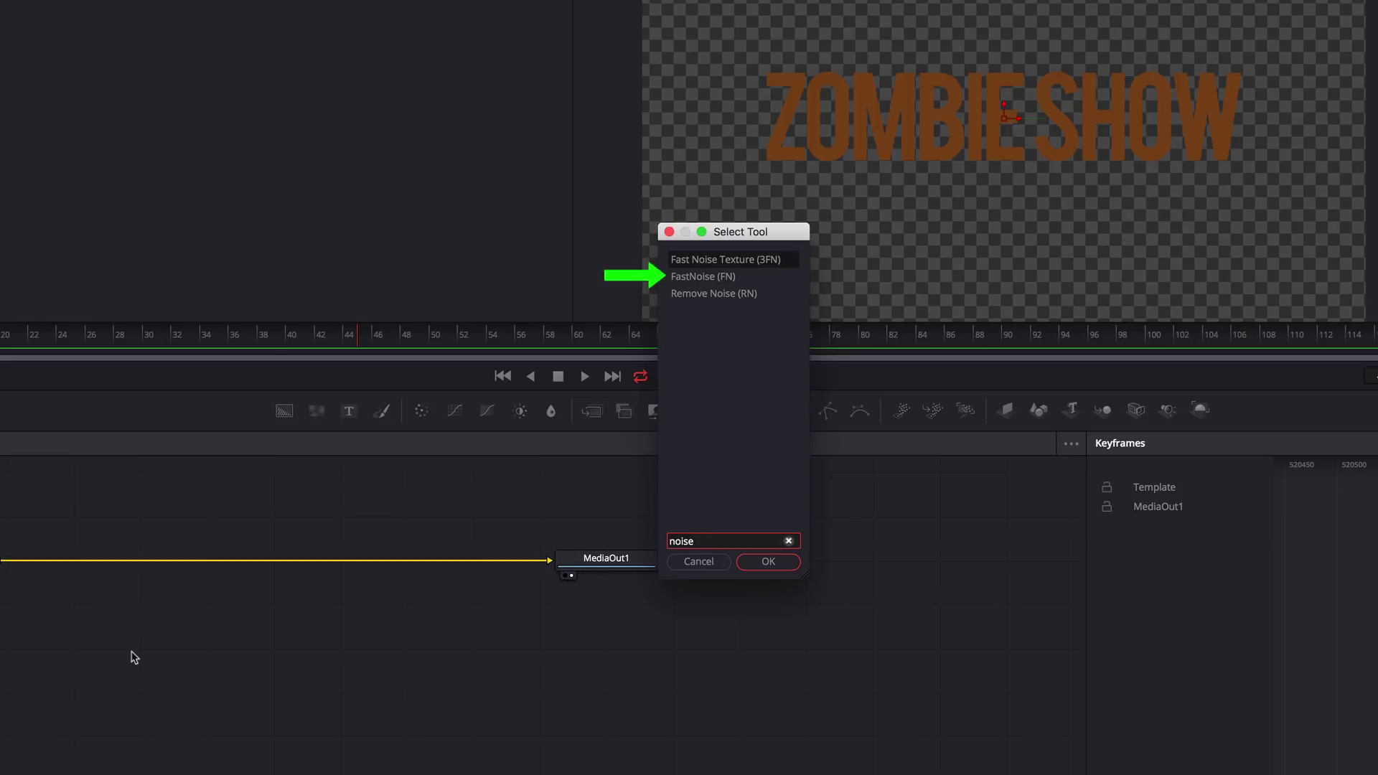
type("e")
left_click(703, 276)
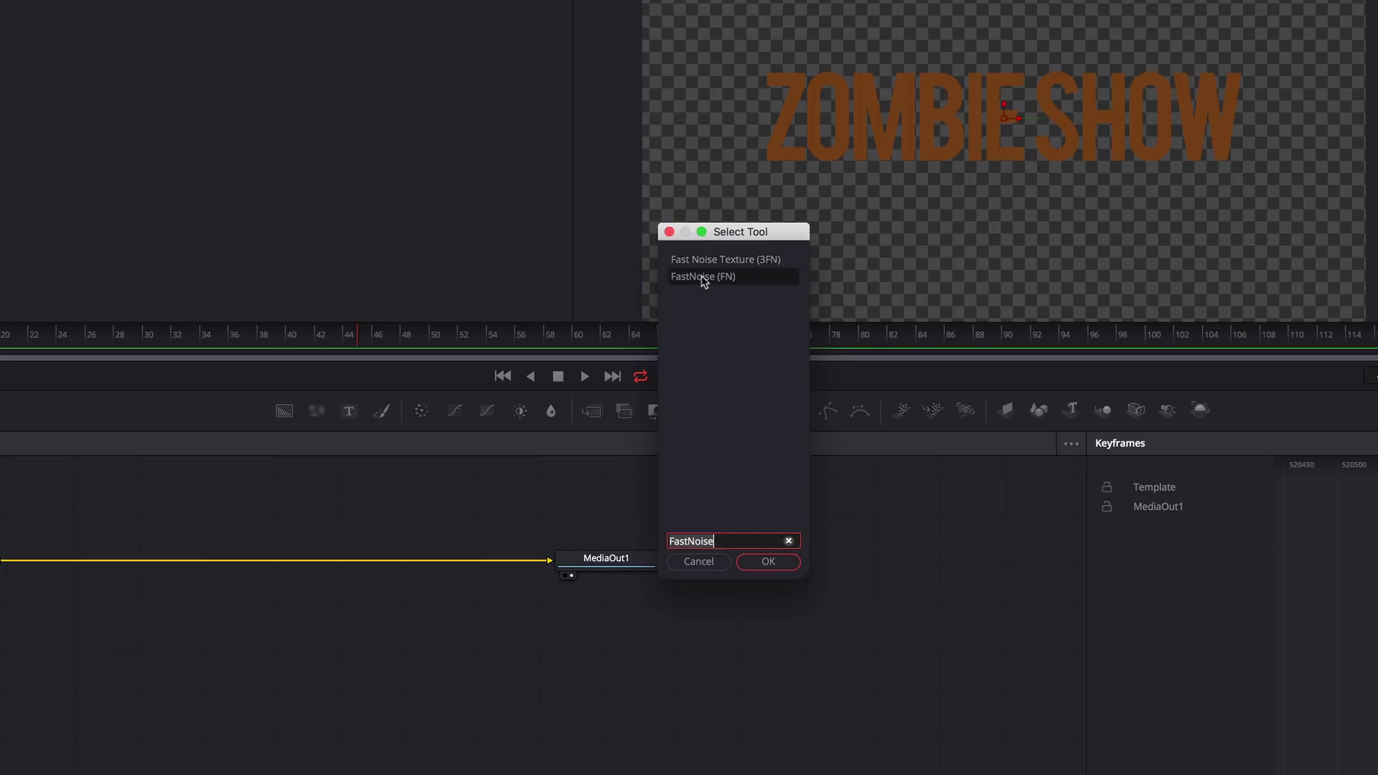
left_click(765, 562)
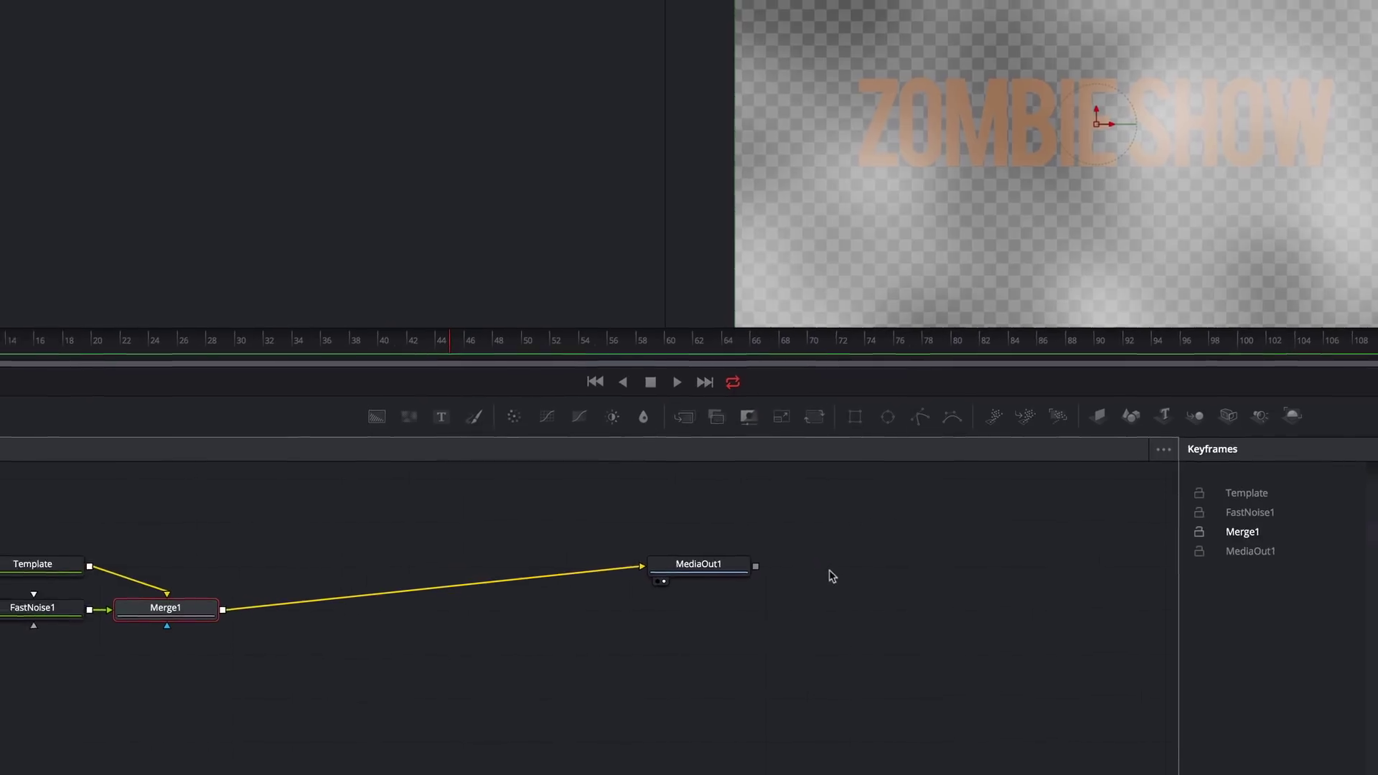
View FastNoise1, set Detail 10 and Scale about 17, raise Seethe Rate, then preview playback.
left_click(242, 630)
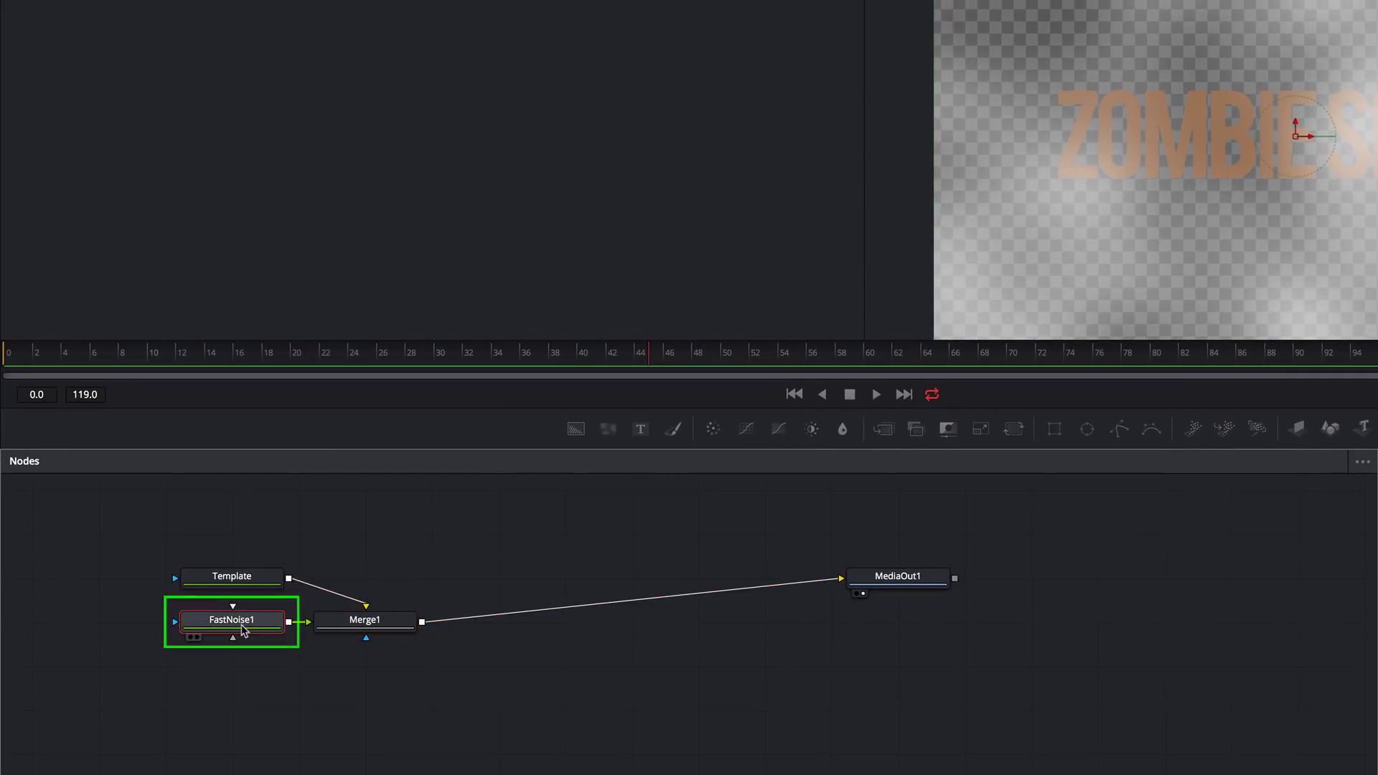
key("1")
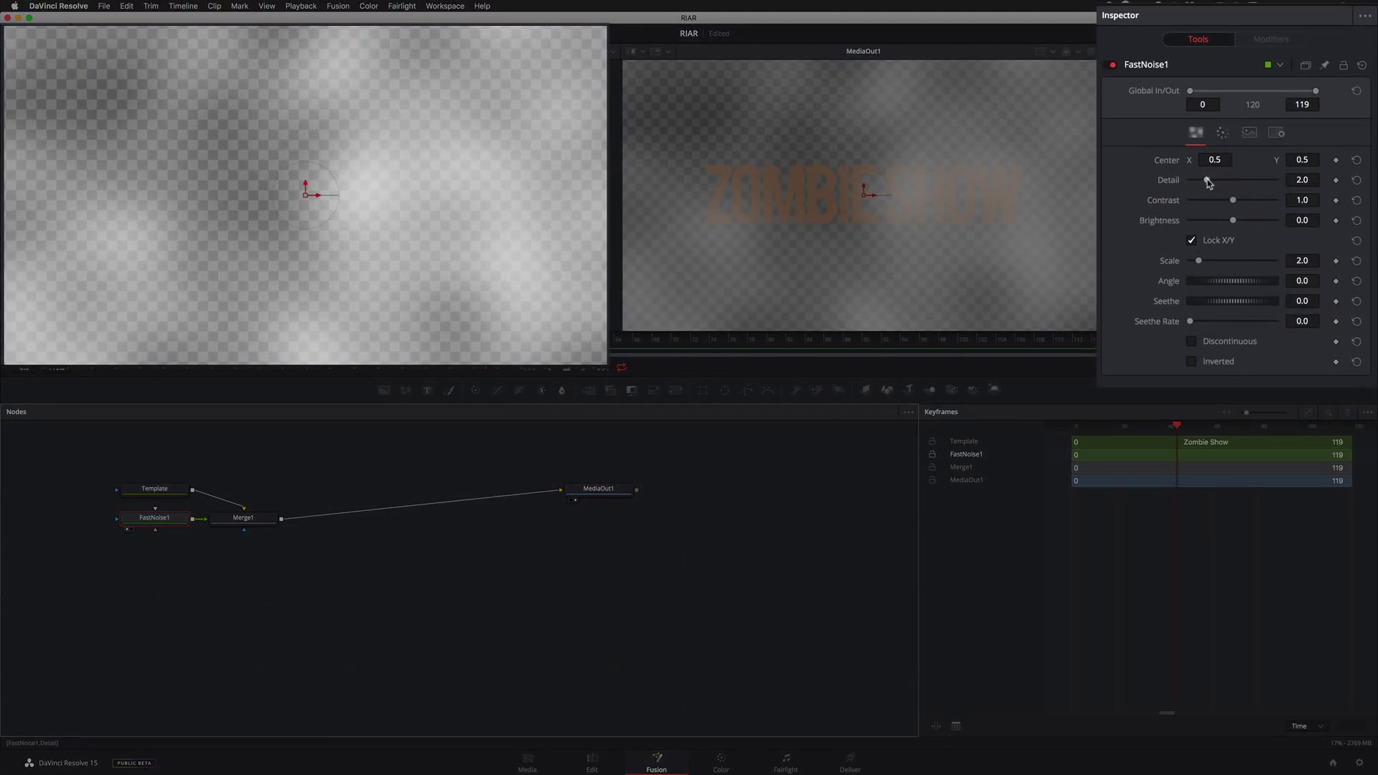
left_click_drag(1208, 181, 1252, 204)
left_click_drag(1199, 260, 1262, 262)
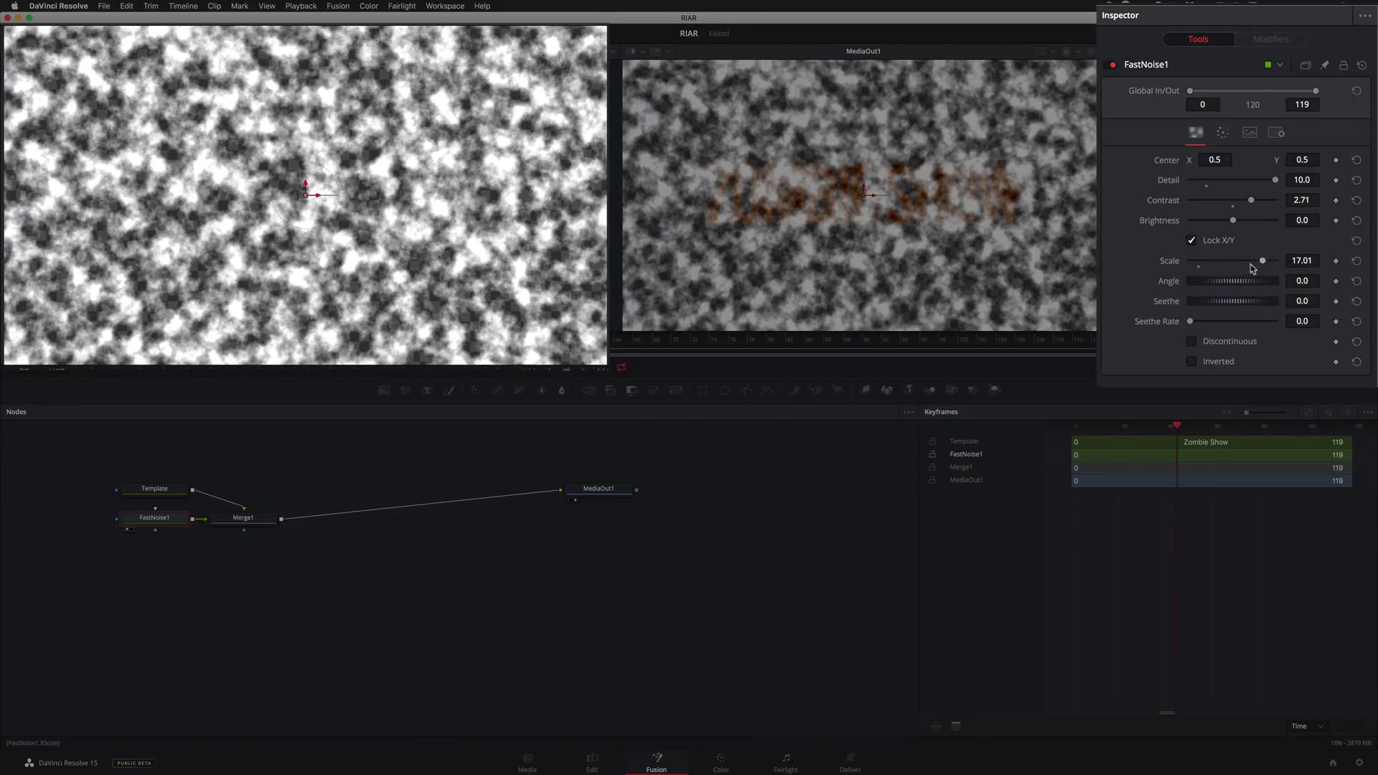
left_click_drag(1191, 323, 1208, 323)
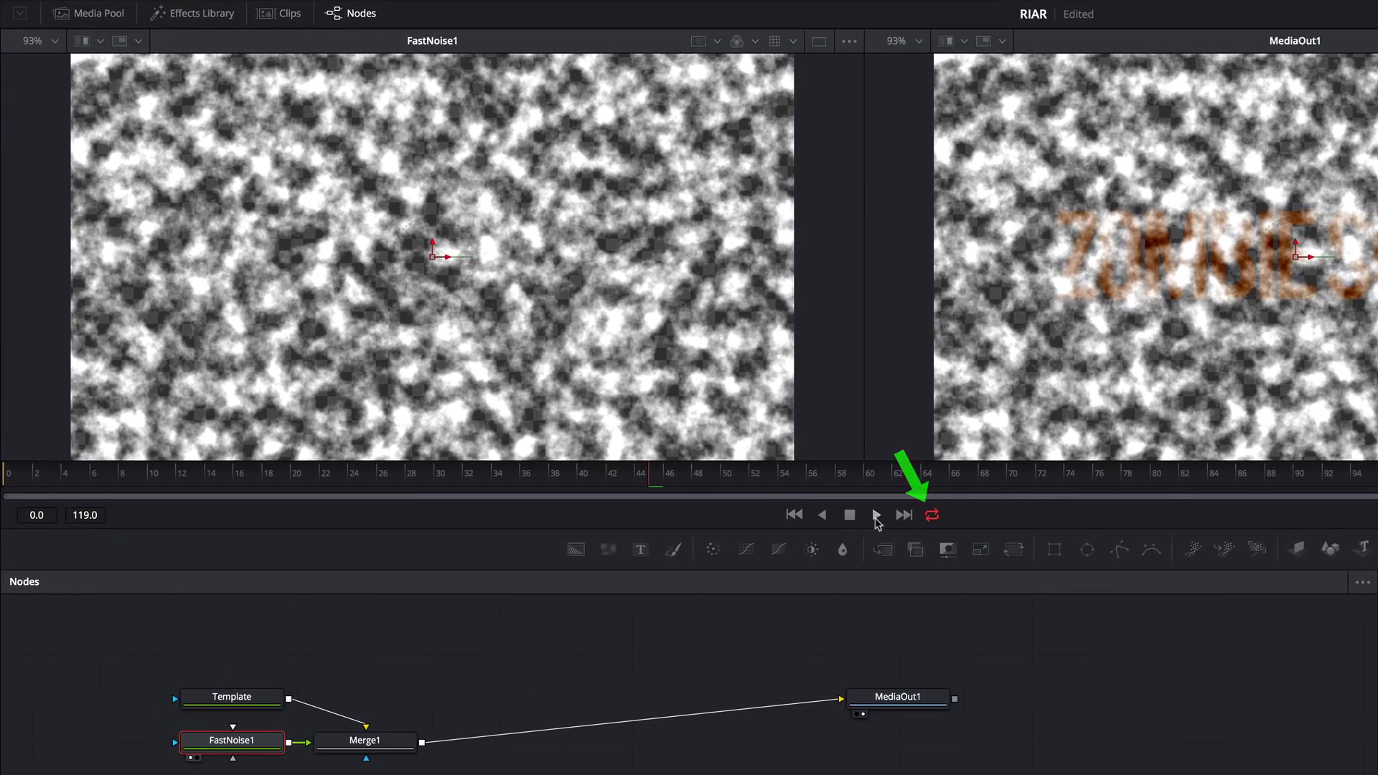
left_click(876, 515)
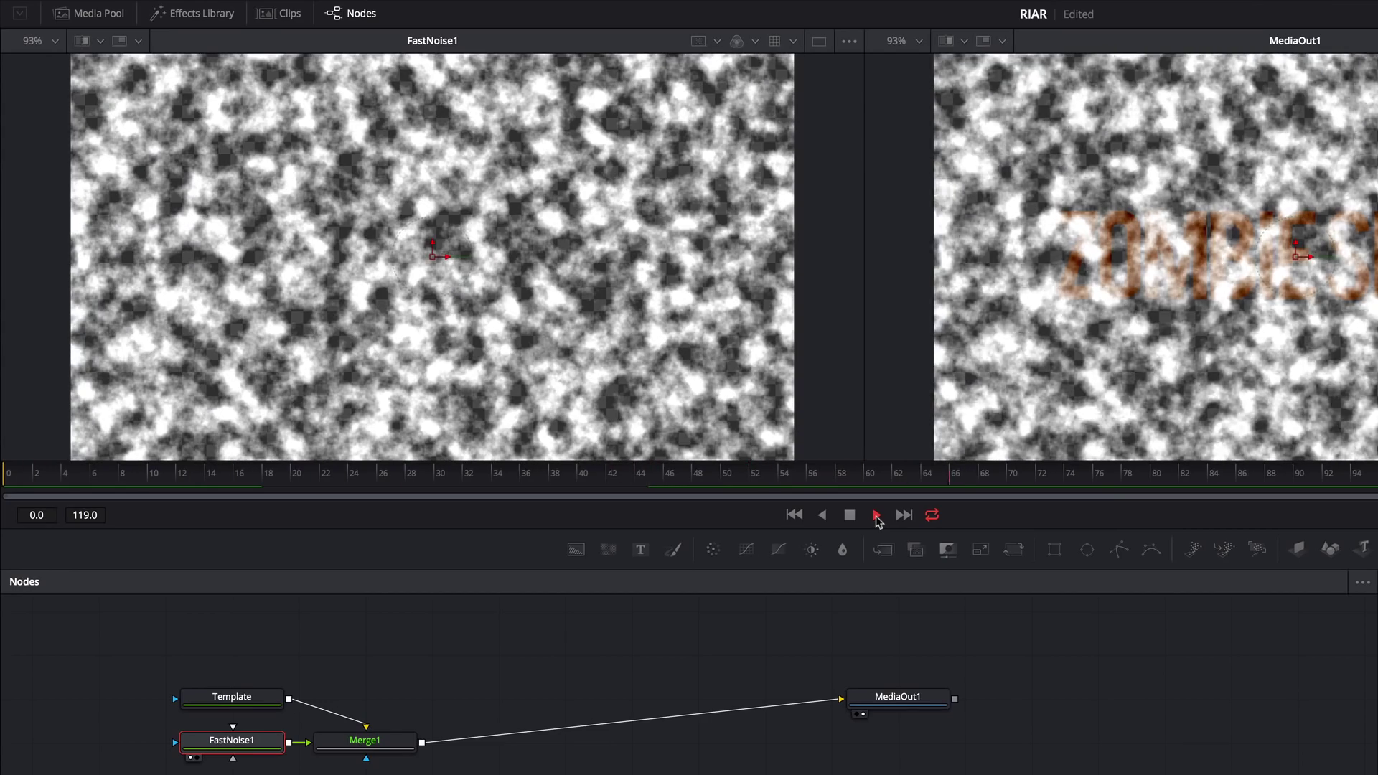
left_click(877, 515)
Rearrange the nodes and connect Template's output to FastNoise1's Effect Mask input.
left_click_drag(247, 746, 359, 602)
left_click_drag(363, 704, 463, 614)
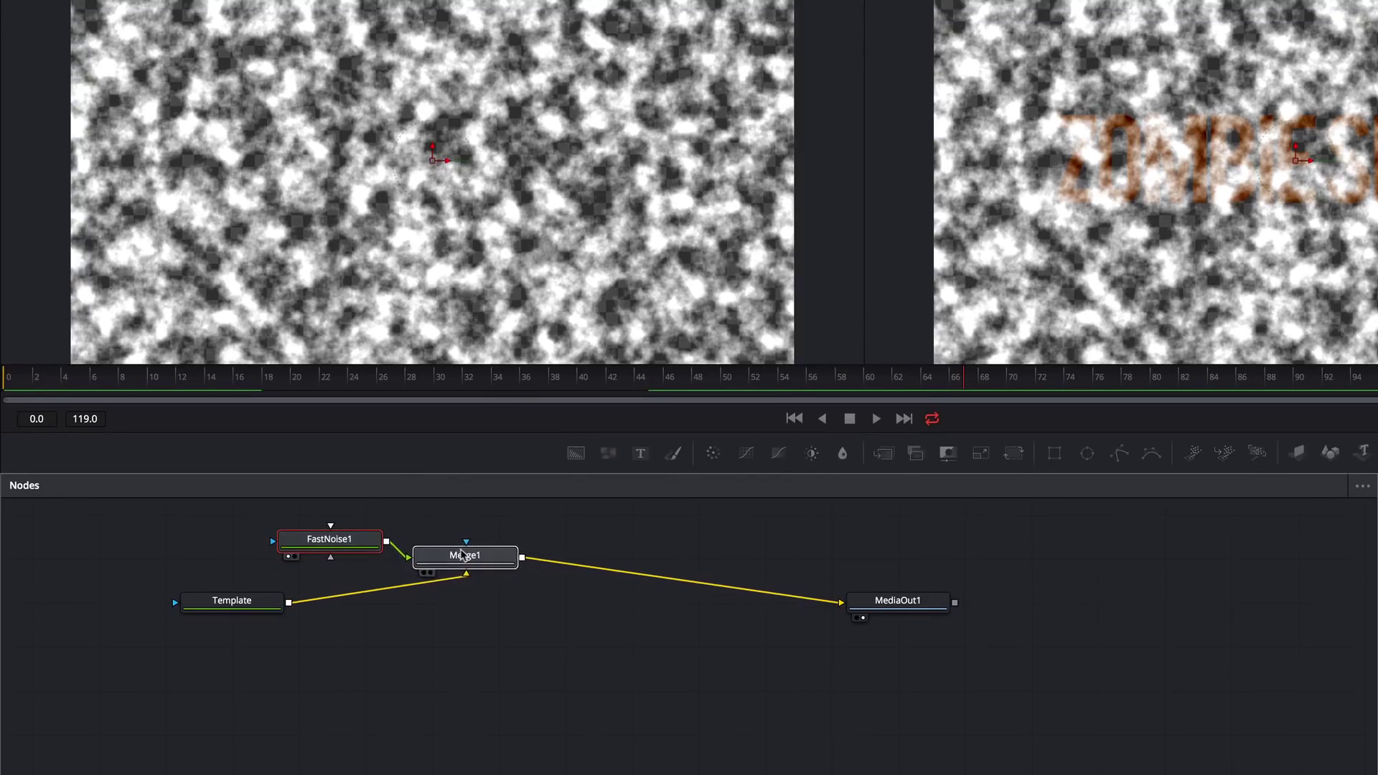
left_click_drag(463, 555, 464, 555)
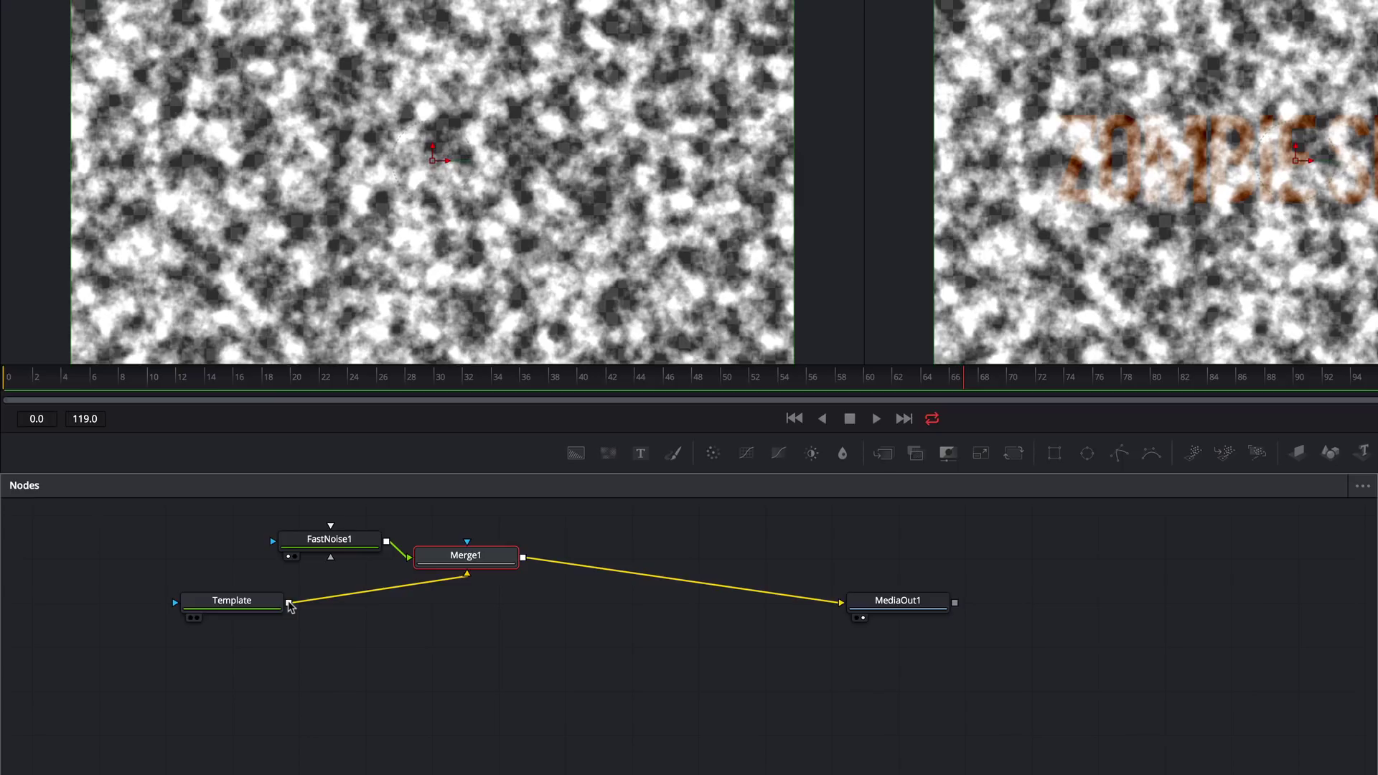
left_click_drag(289, 604, 272, 541)
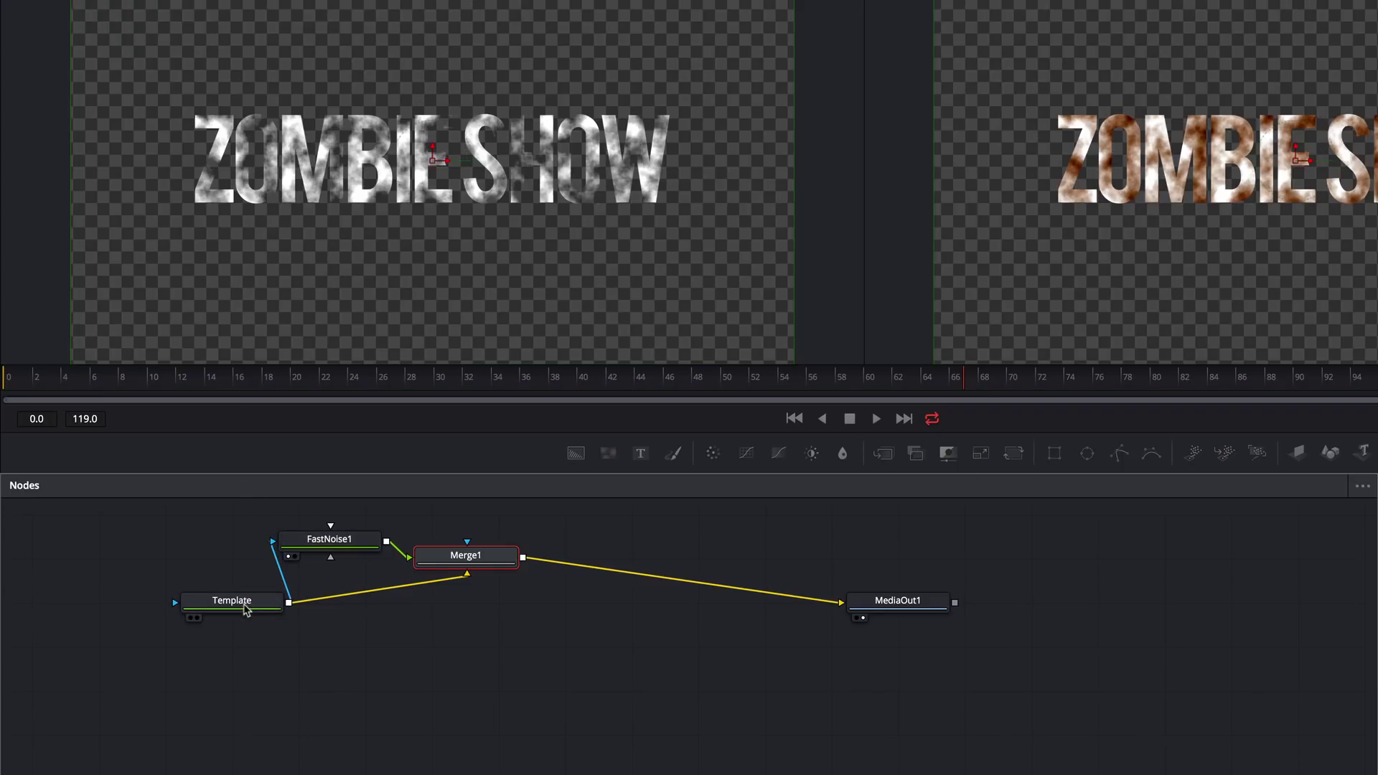
left_click_drag(232, 601, 187, 600)
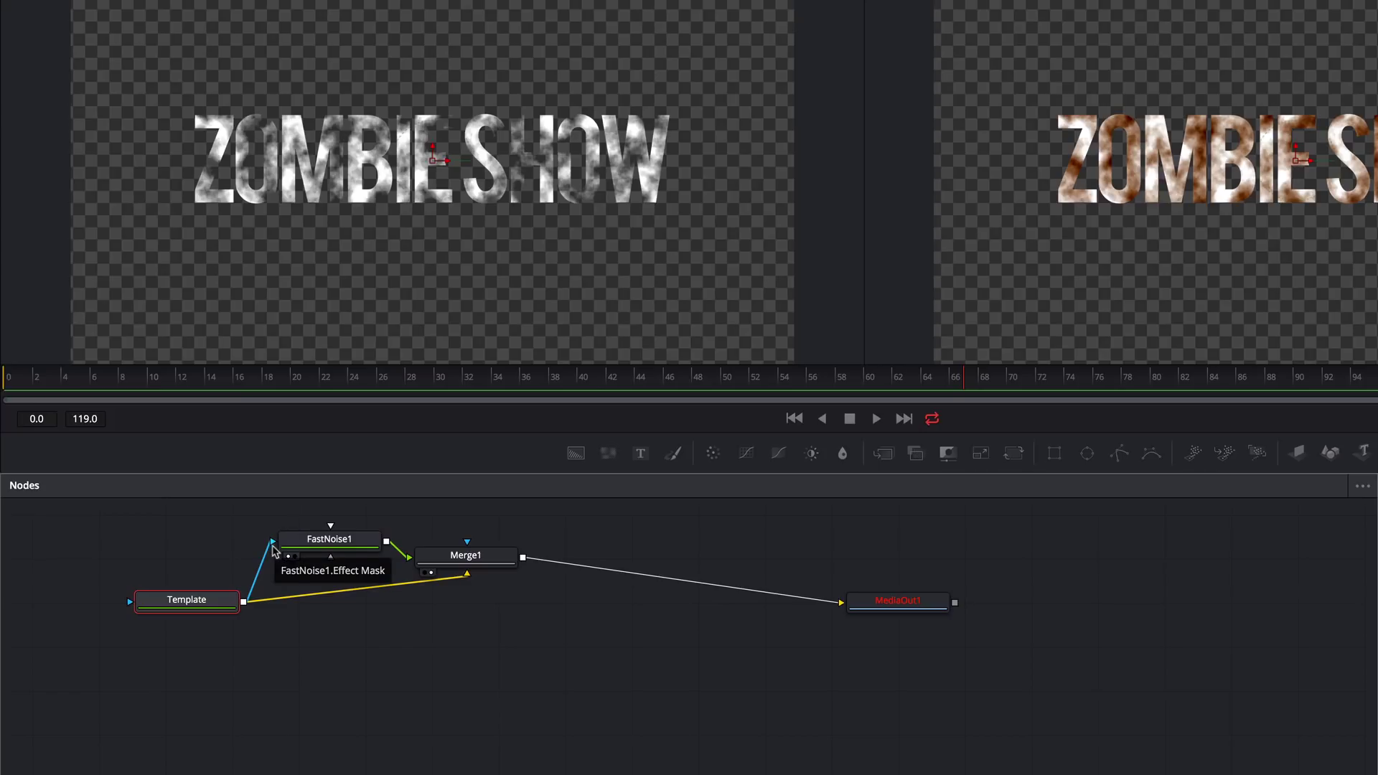
Add a Blur node and position it below Merge1.
left_click(421, 683)
key("shift+space")
type("blur")
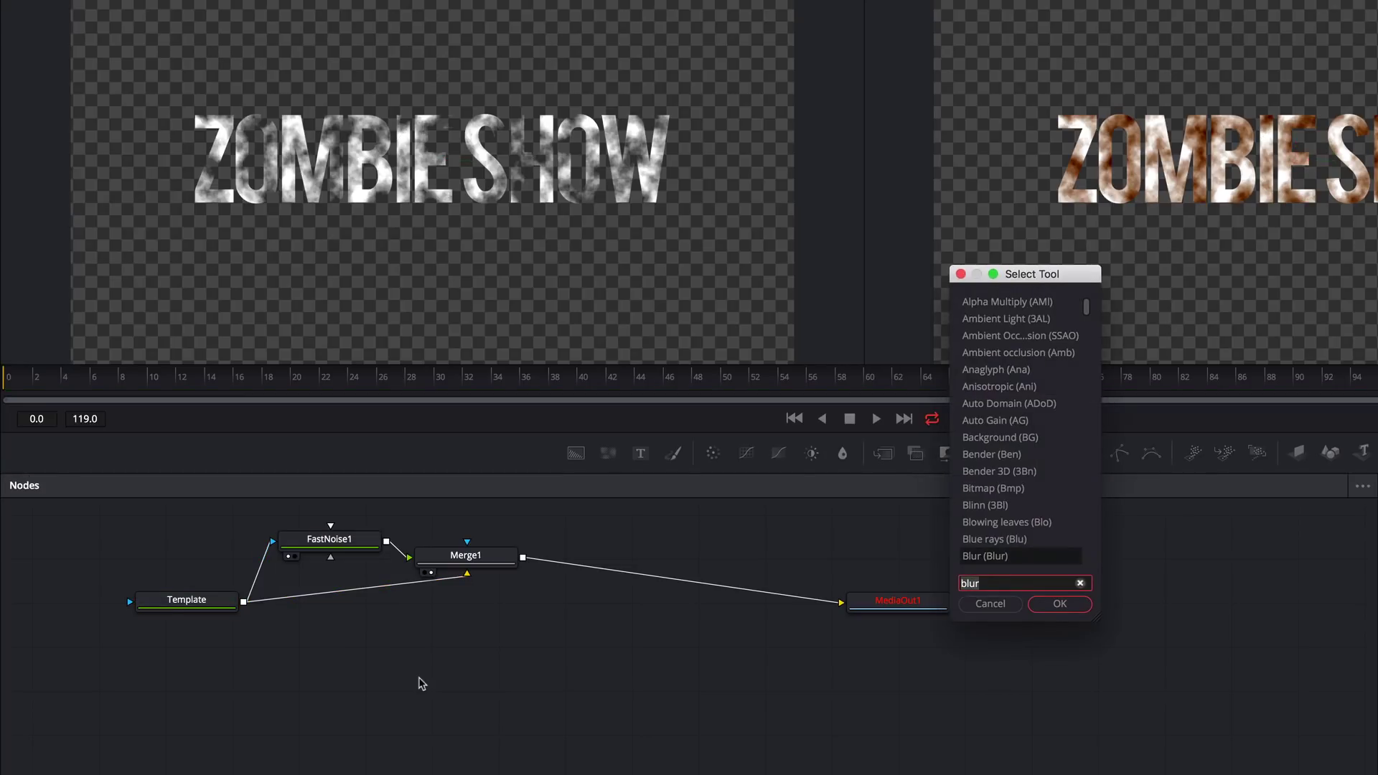
left_click(1058, 604)
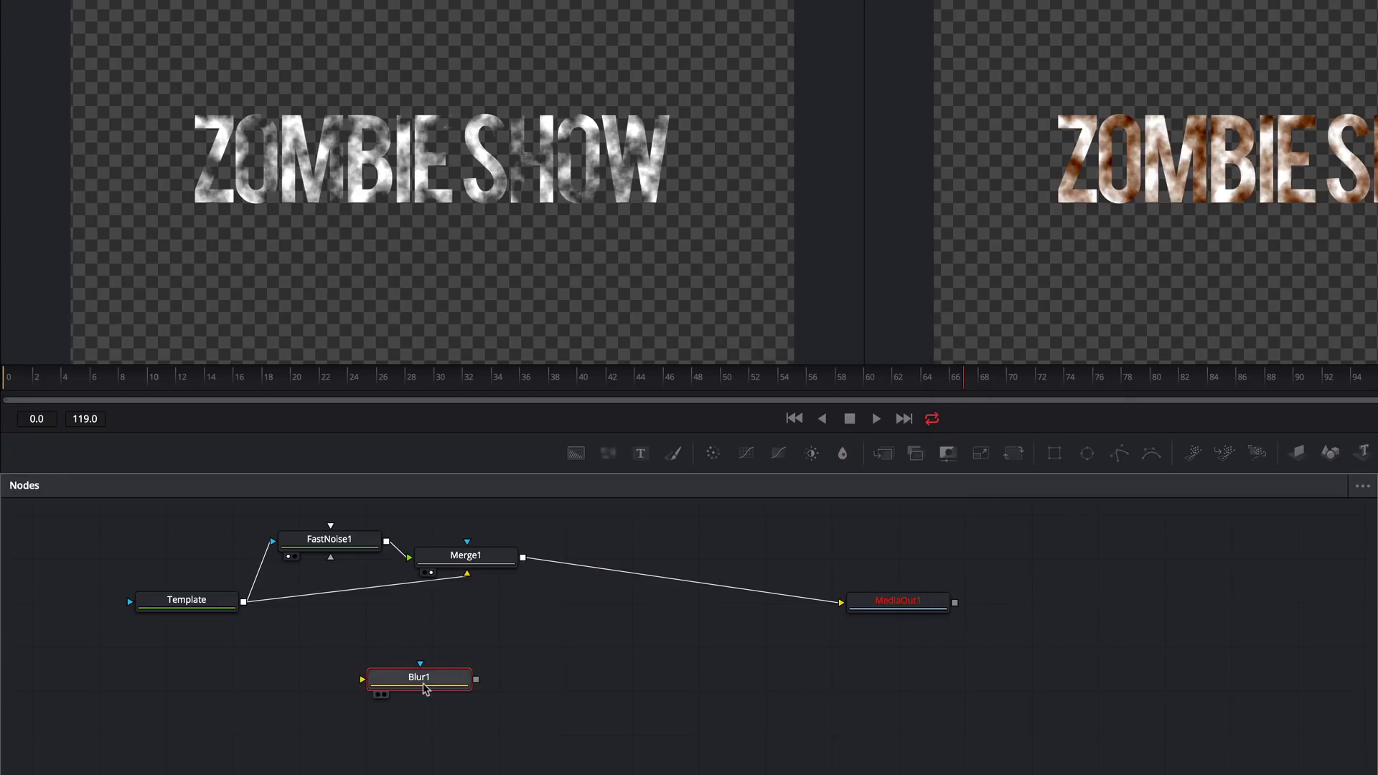
left_click_drag(426, 688, 391, 650)
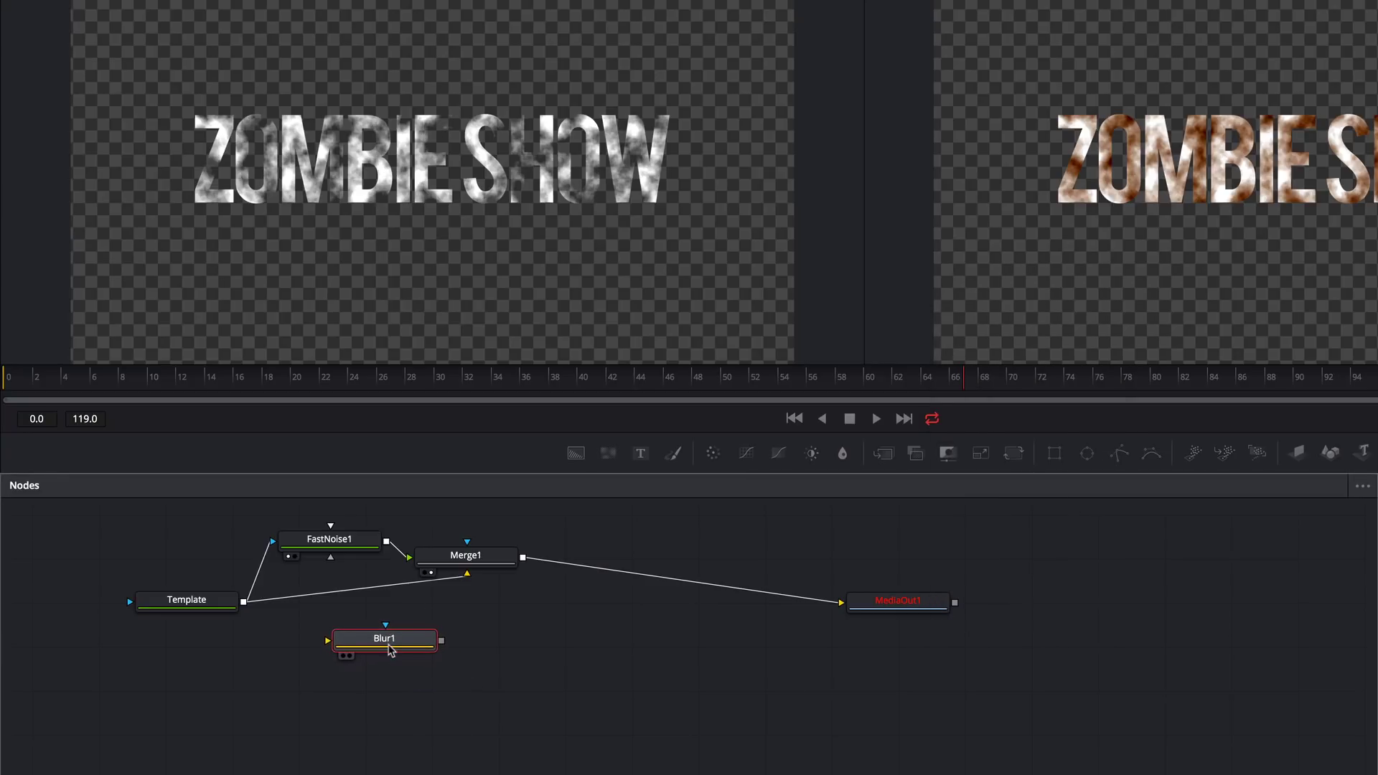
Replace the Template-to-Merge1 link with a Template → Blur1 → Merge1 chain.
left_click(456, 582)
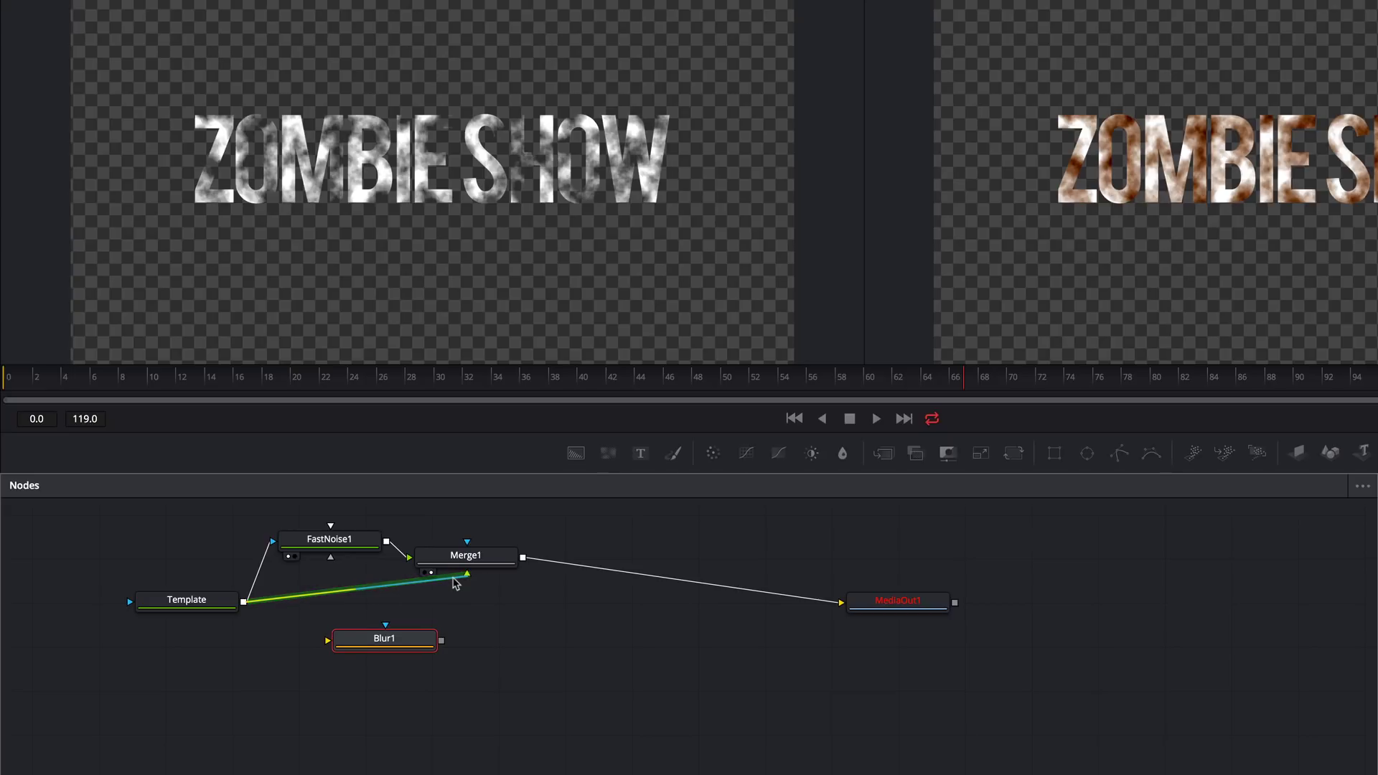
key("Delete")
left_click_drag(441, 640, 463, 565)
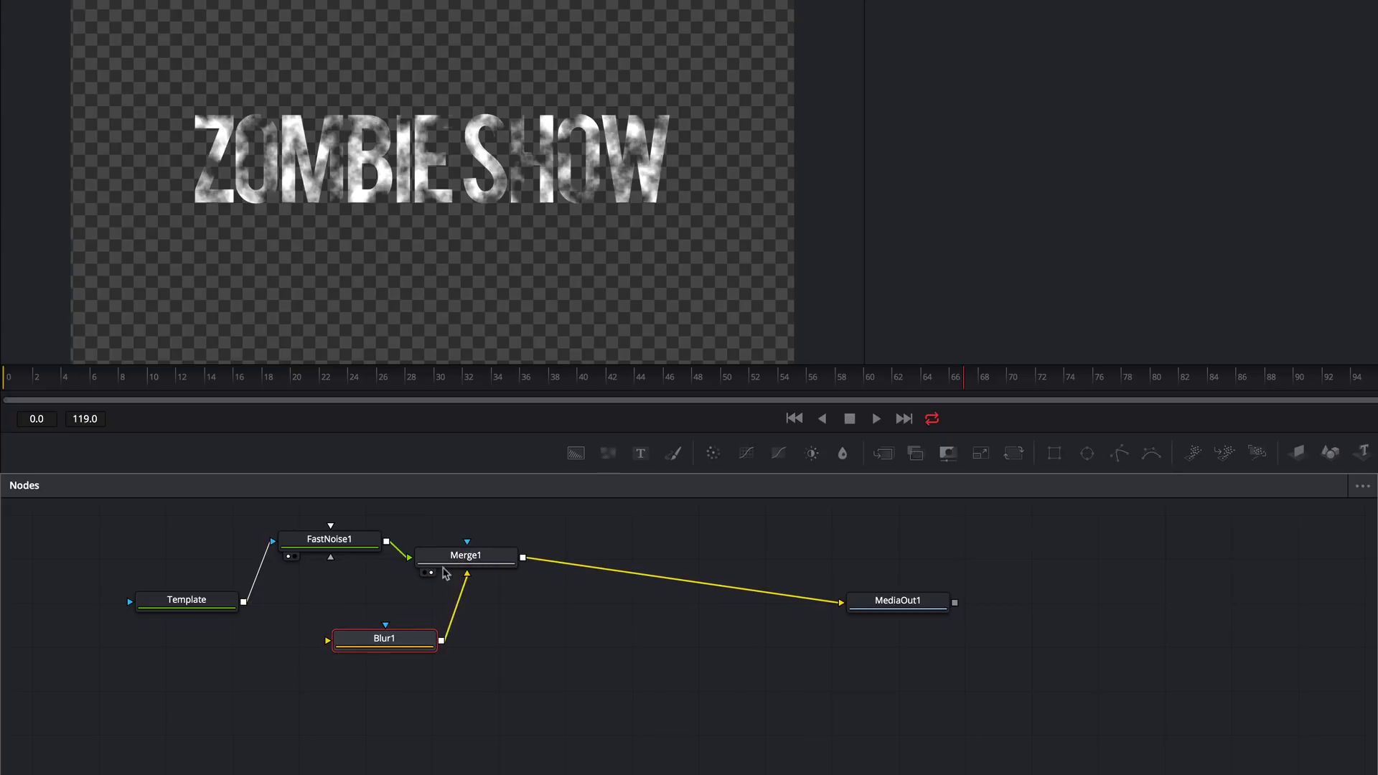
left_click_drag(244, 602, 328, 641)
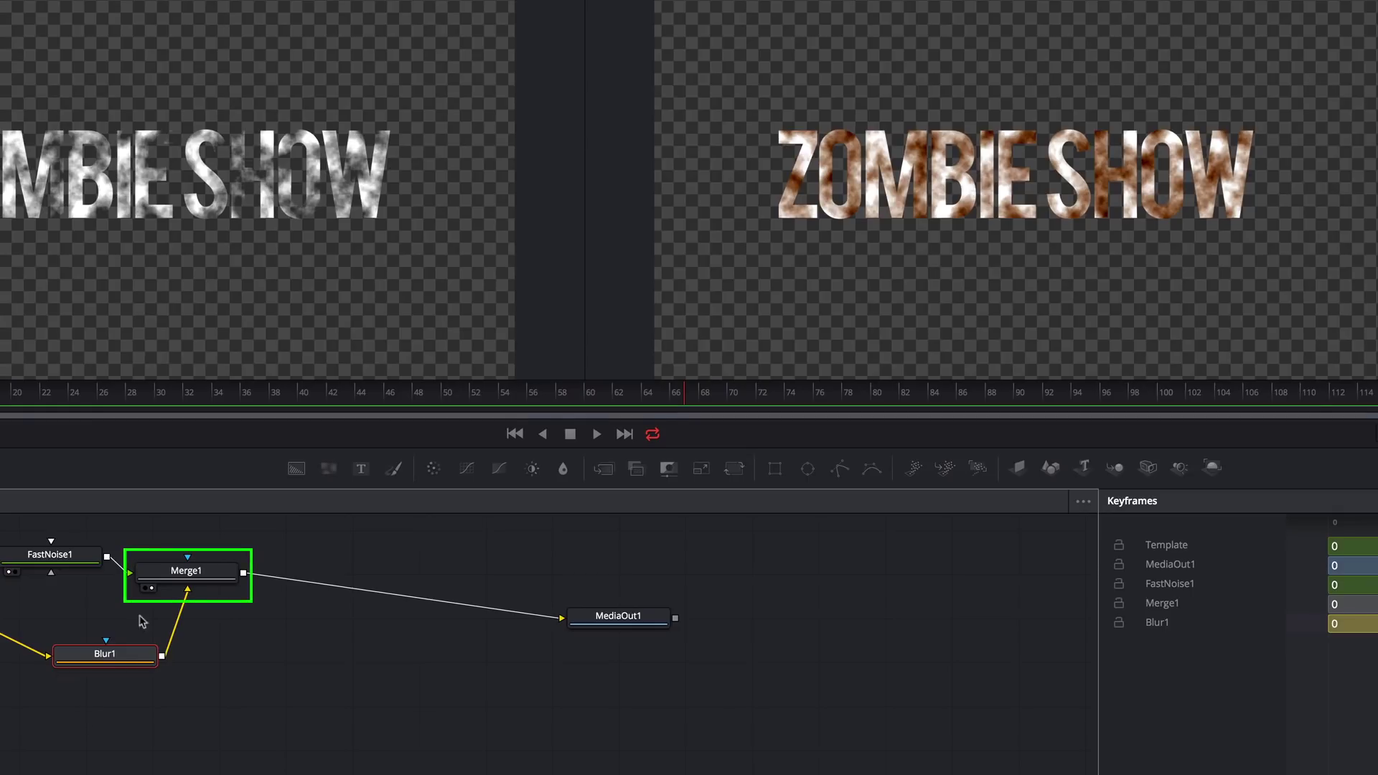
Set Merge1's Apply Mode to Soft Light and feed Template into Blur1's mask input.
left_click(181, 572)
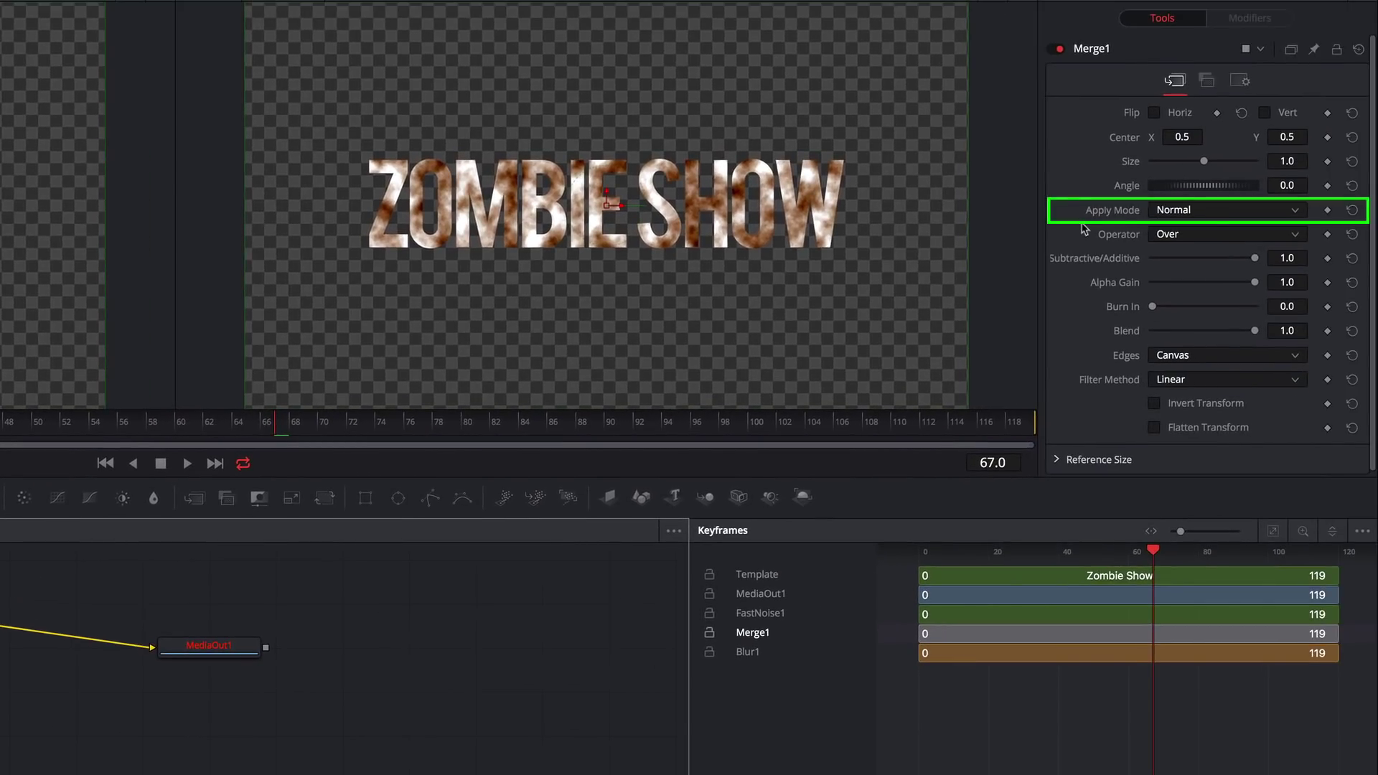
left_click(1200, 209)
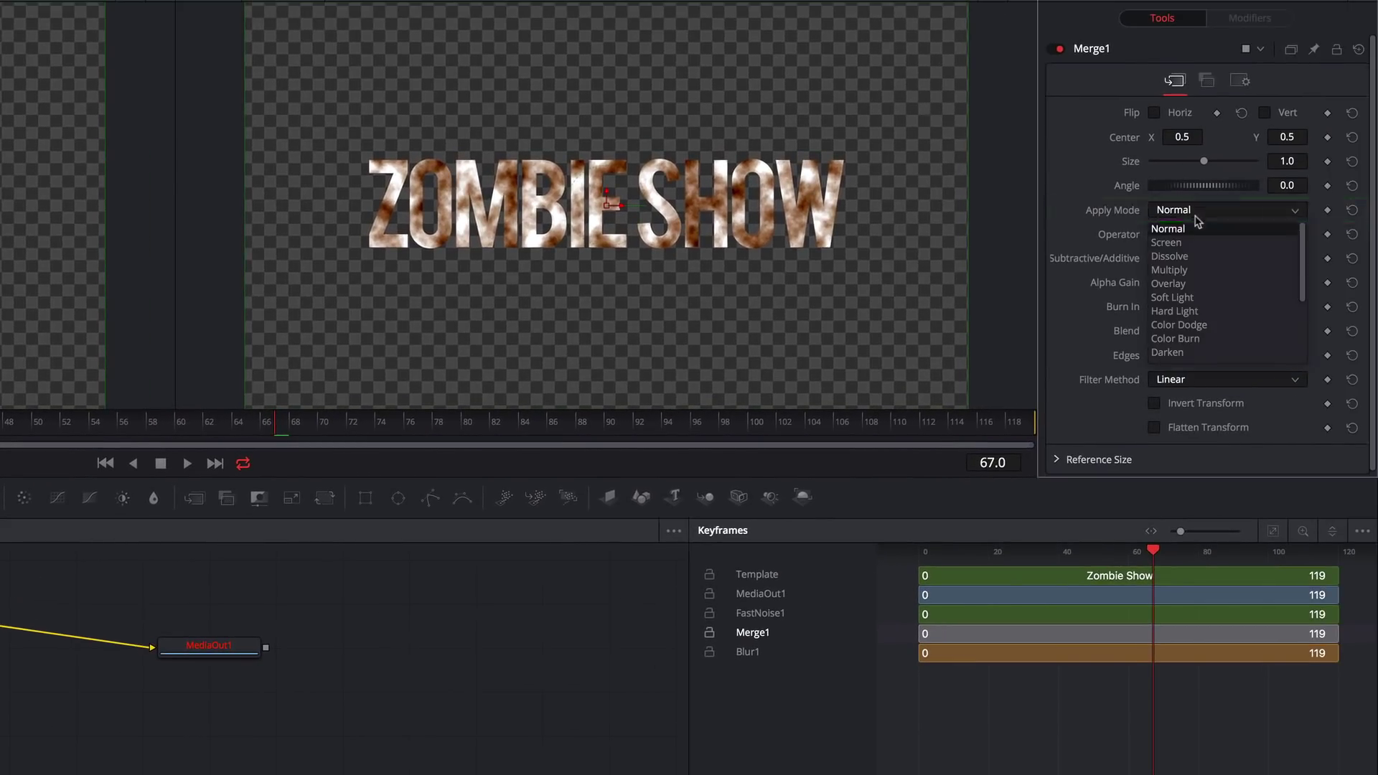
left_click(1188, 298)
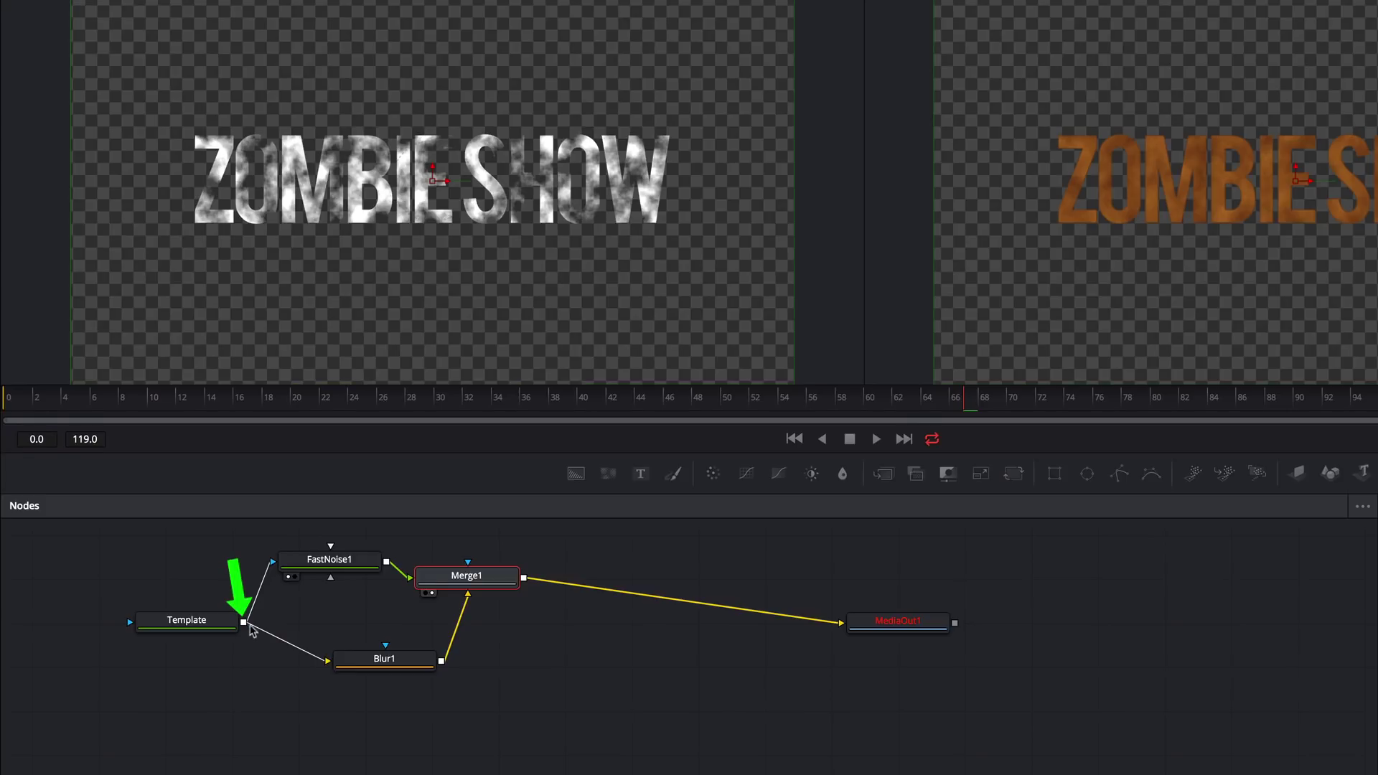
left_click_drag(244, 622, 386, 648)
left_click(388, 666)
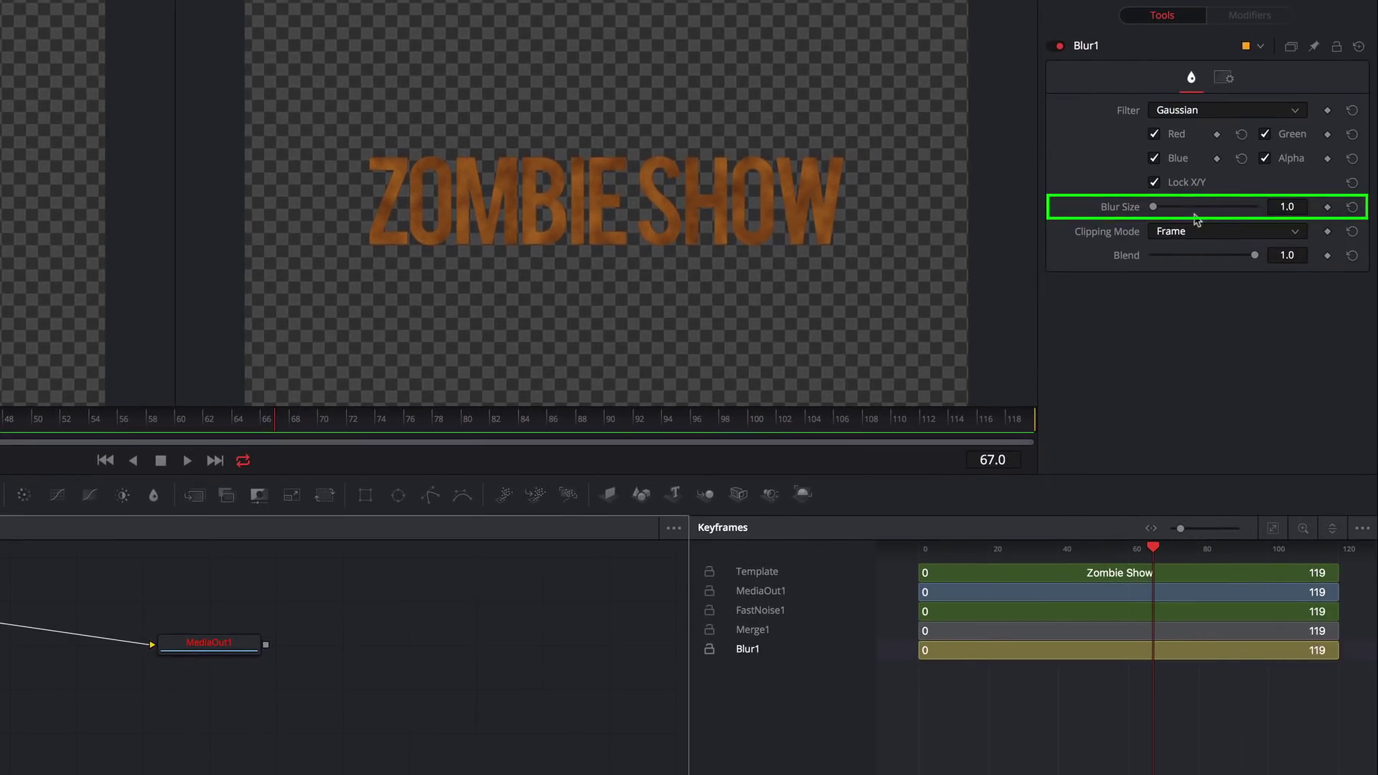
Set Blur1's Blur Size to about 11.8 and enable Apply Mask Inverted.
left_click_drag(1153, 207, 1163, 208)
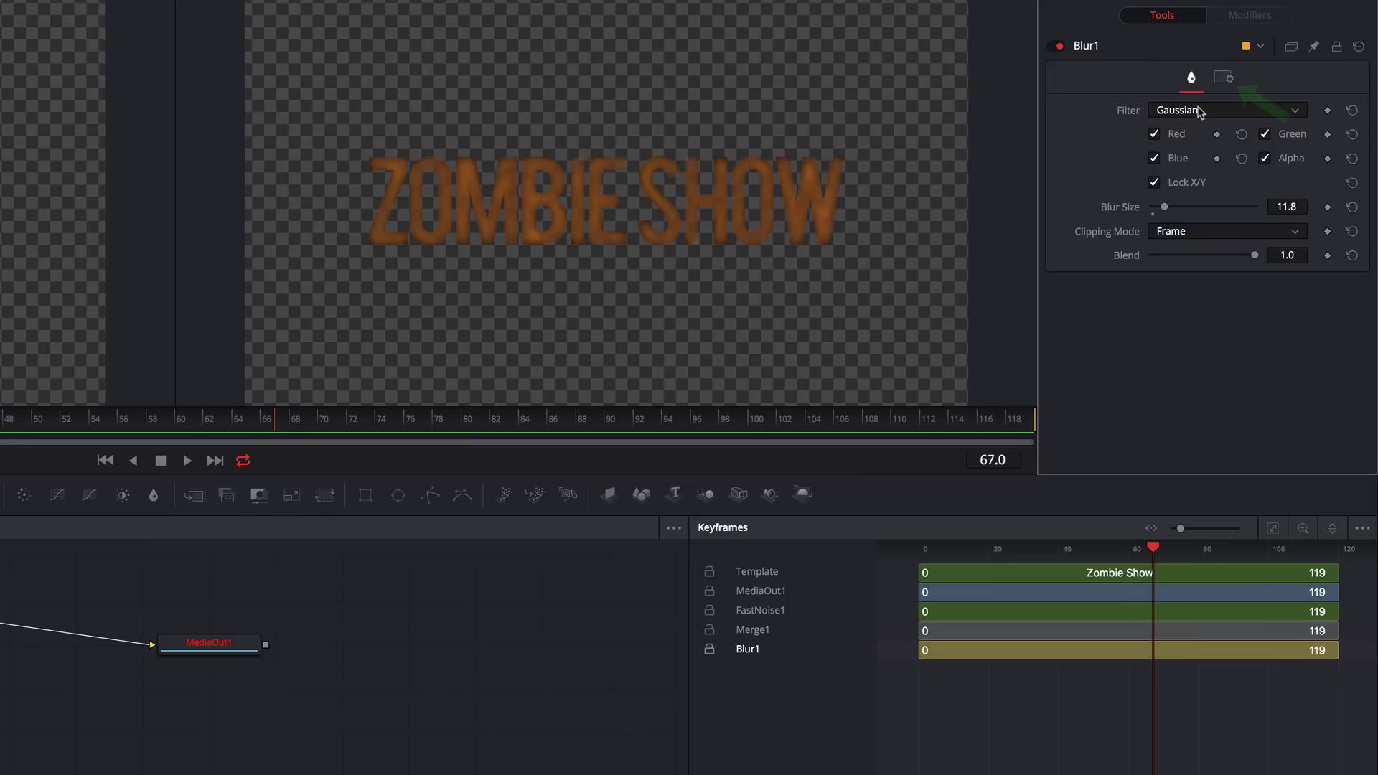
left_click(1221, 81)
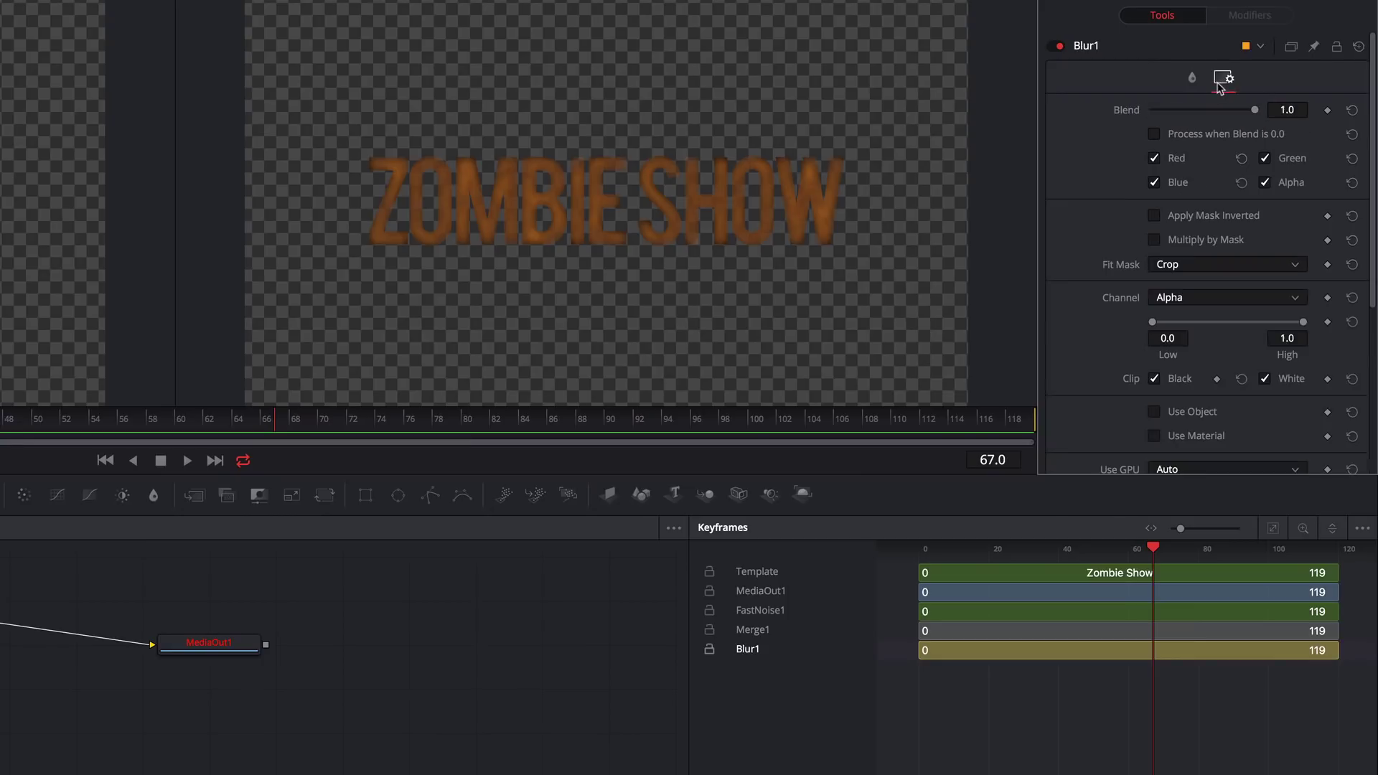
left_click(1156, 216)
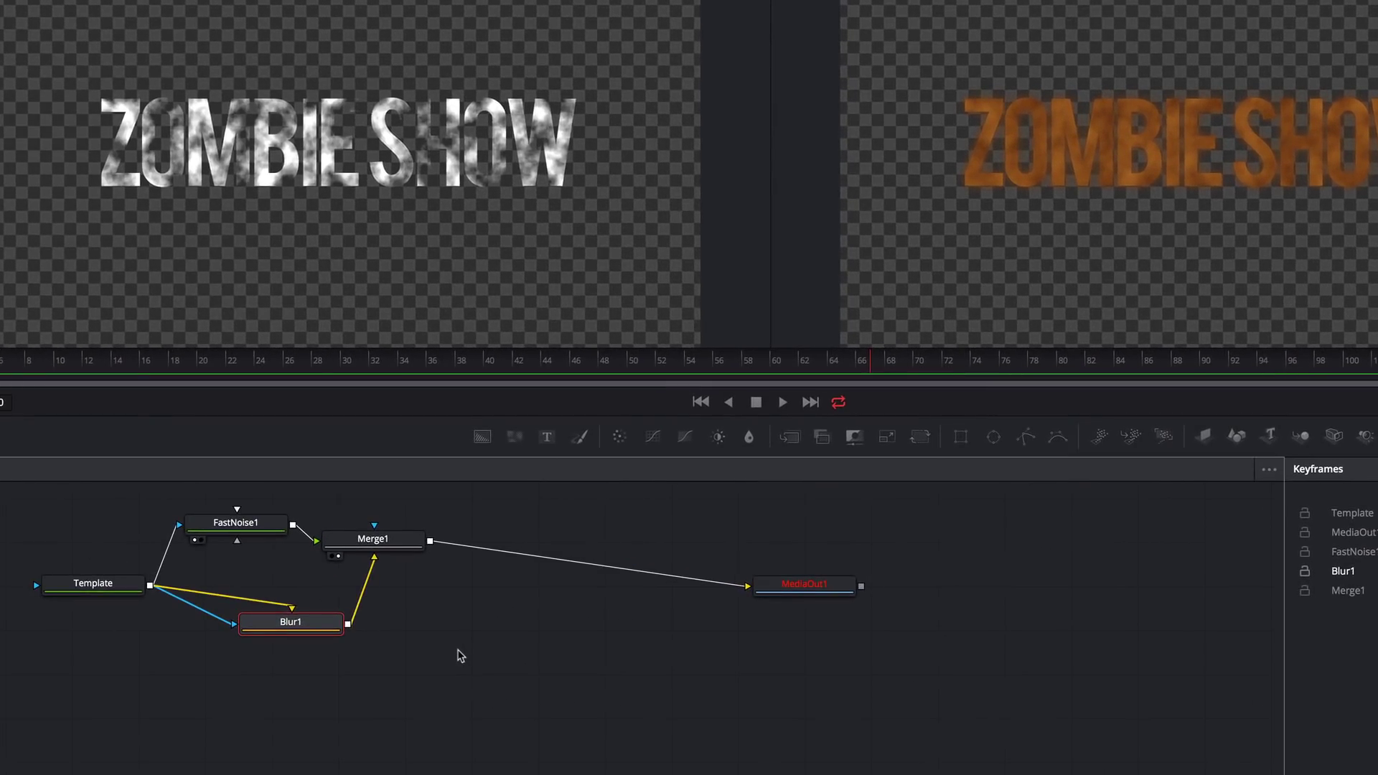
Add a Merge node and a Matte Control node from the tool search.
left_click(462, 656)
key("shift+space")
type("m")
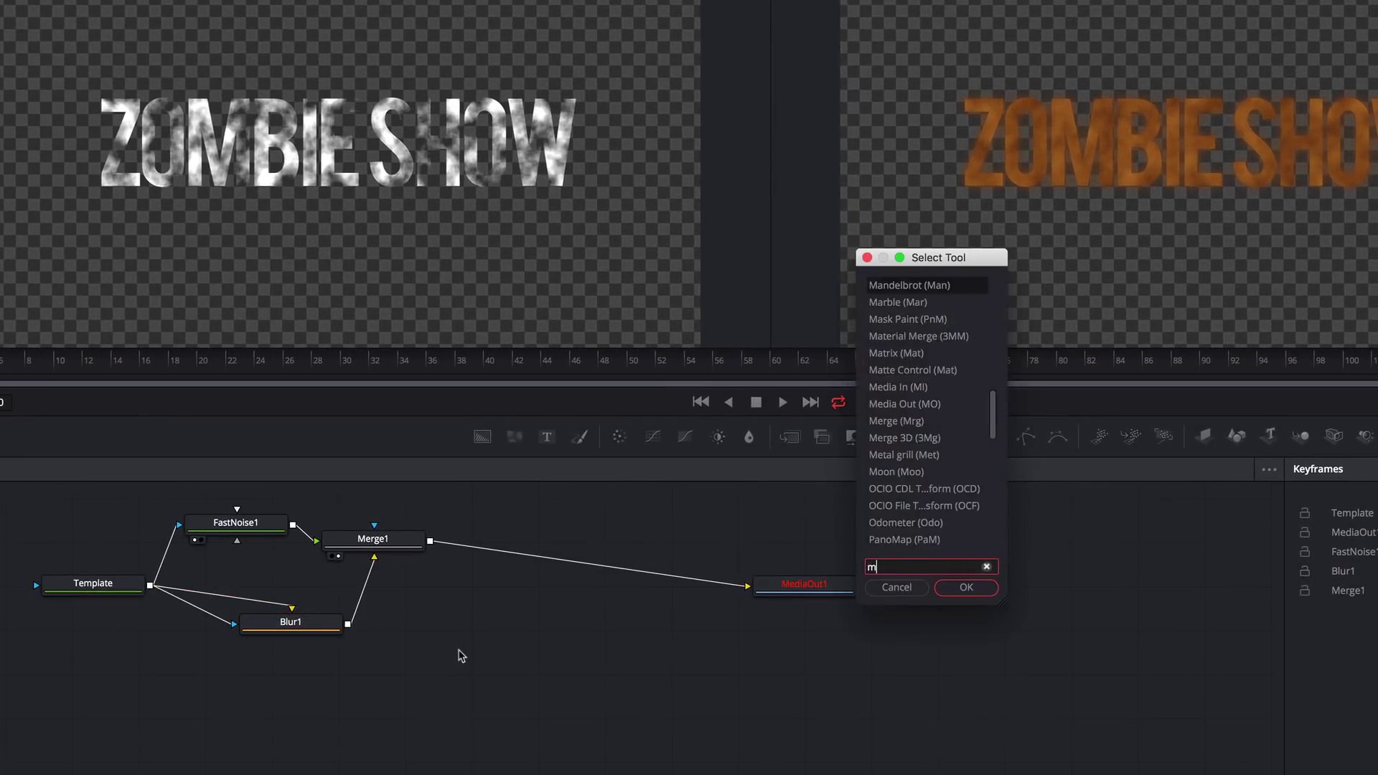
type("erg")
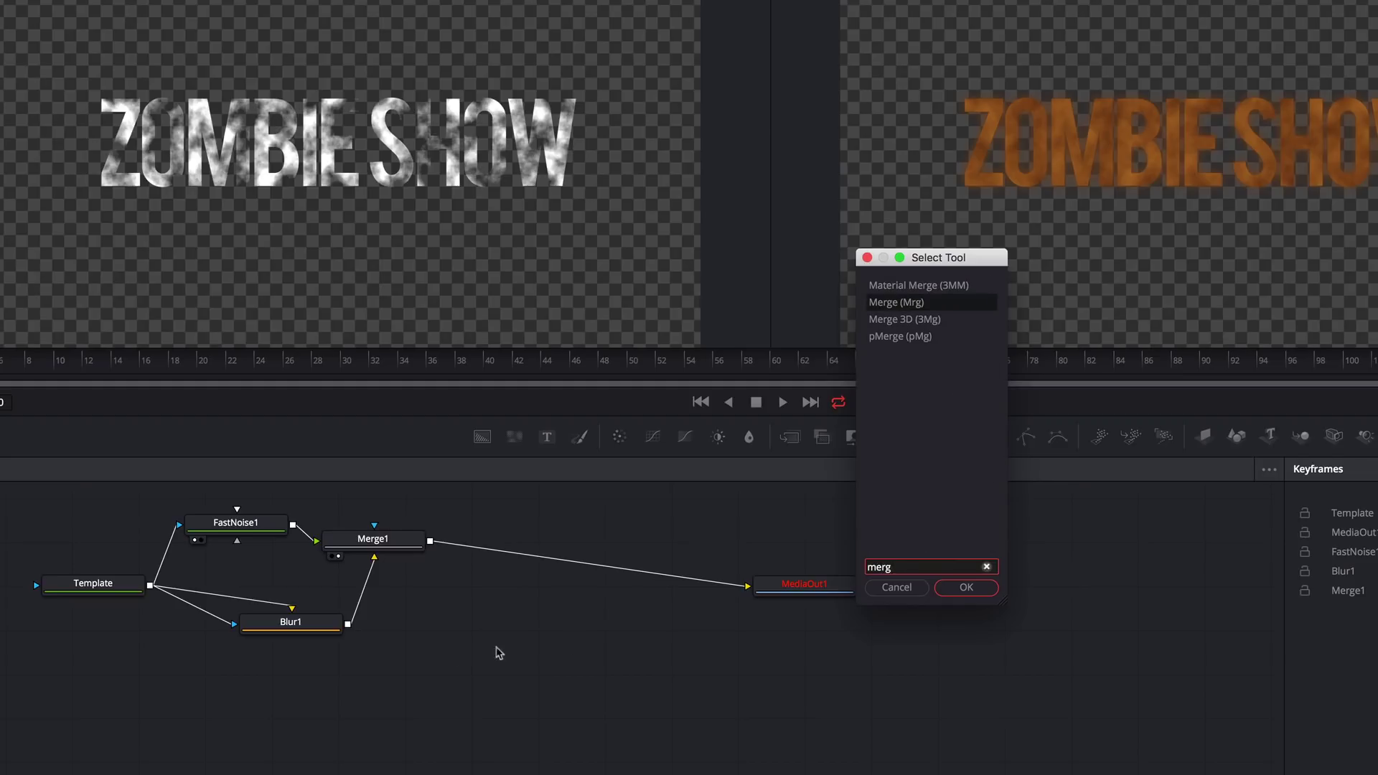
left_click(963, 589)
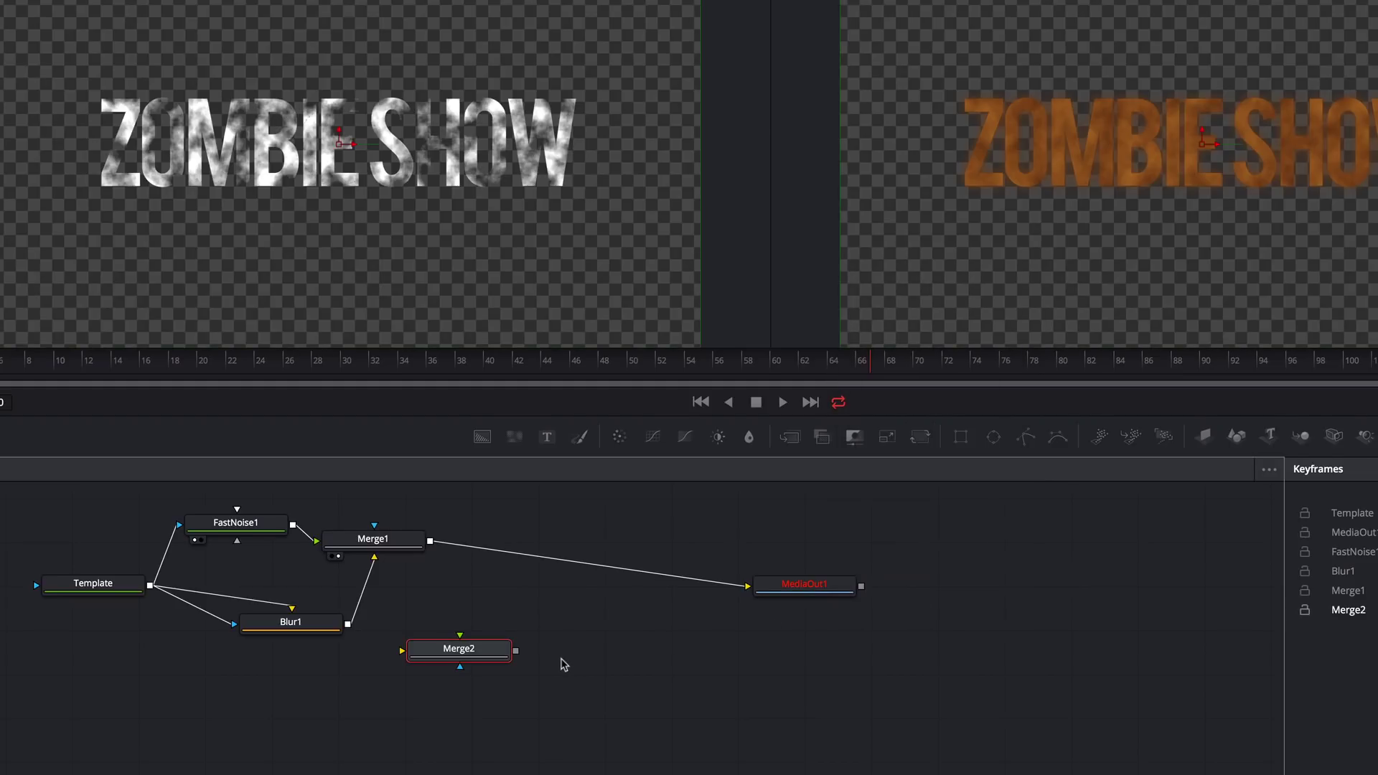
key("shift+space")
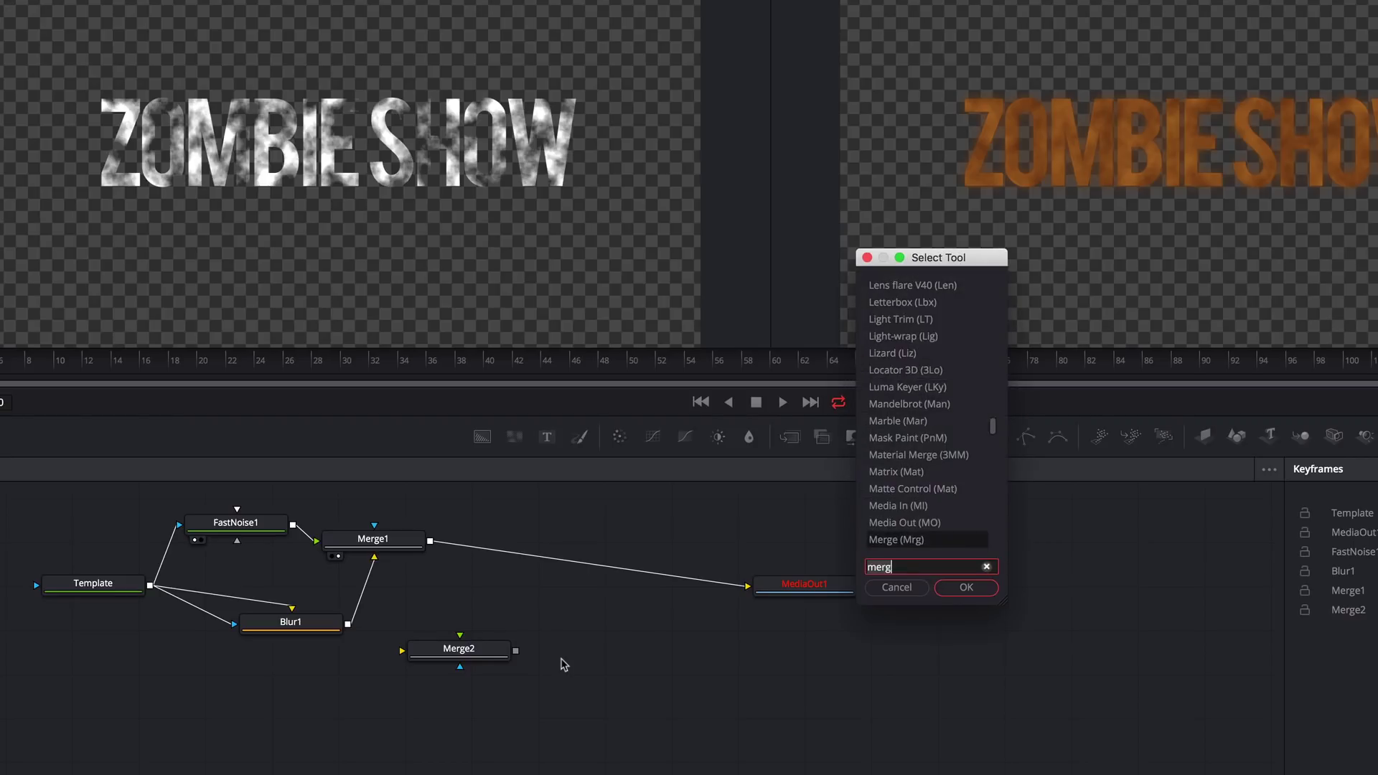
type("matt")
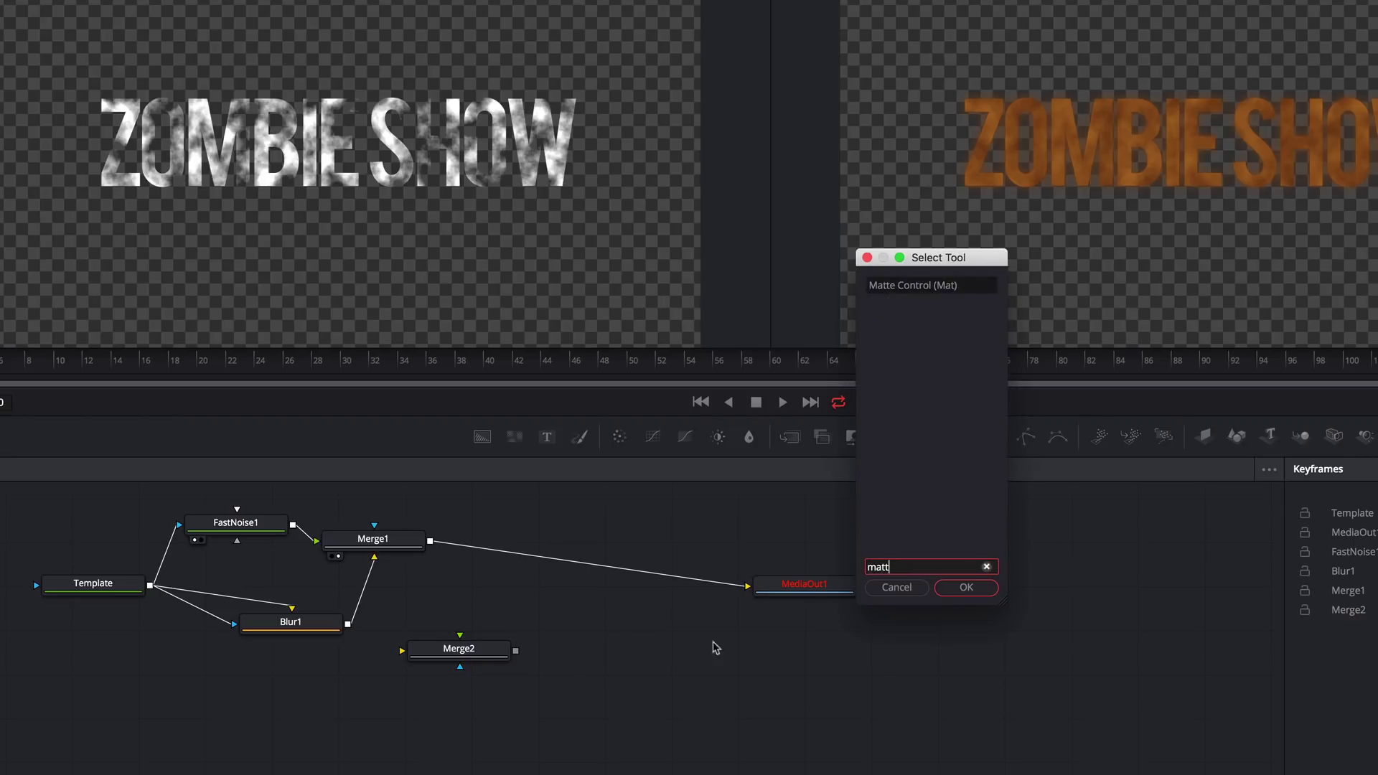
left_click(968, 589)
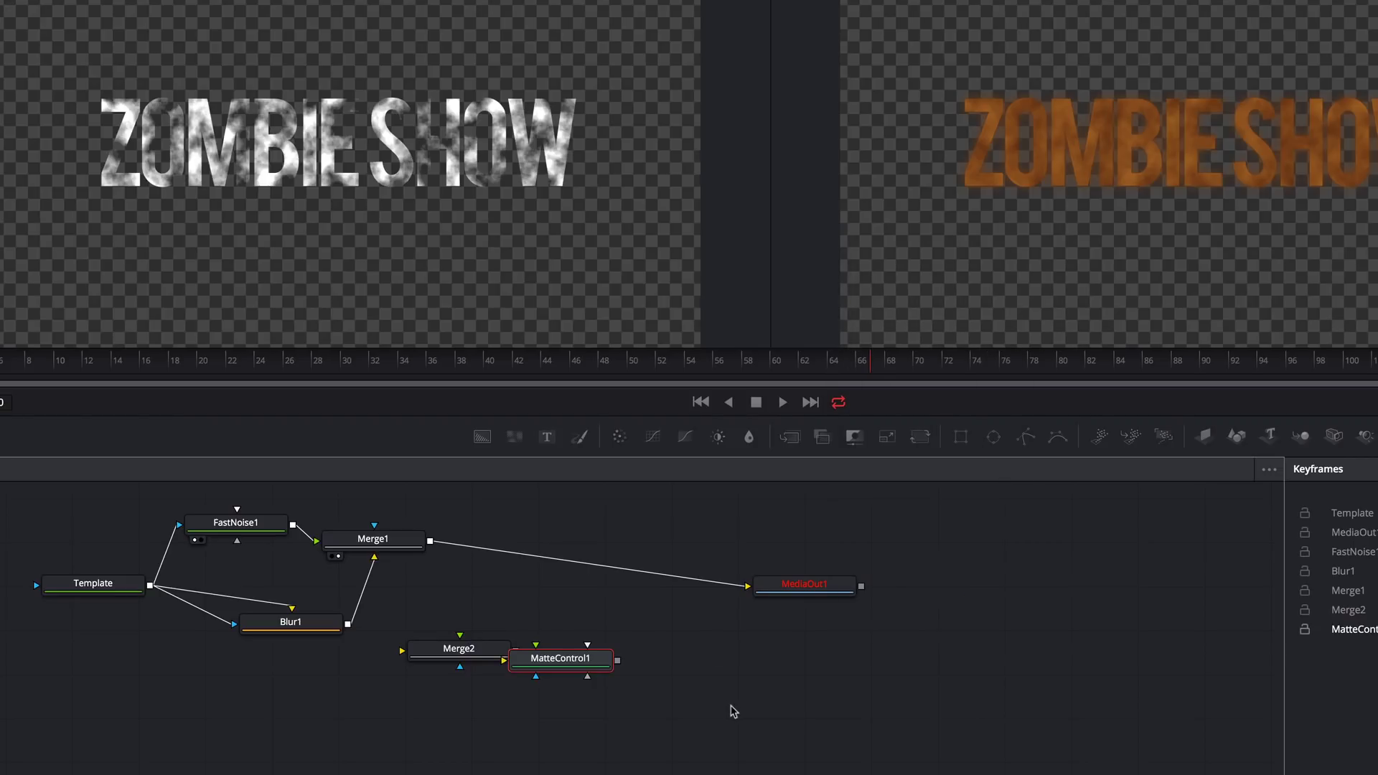
Wire Merge1 → Merge2 → MediaOut1, and Template → MatteControl1 → Merge2.
left_click_drag(460, 652, 558, 583)
left_click_drag(430, 540, 500, 582)
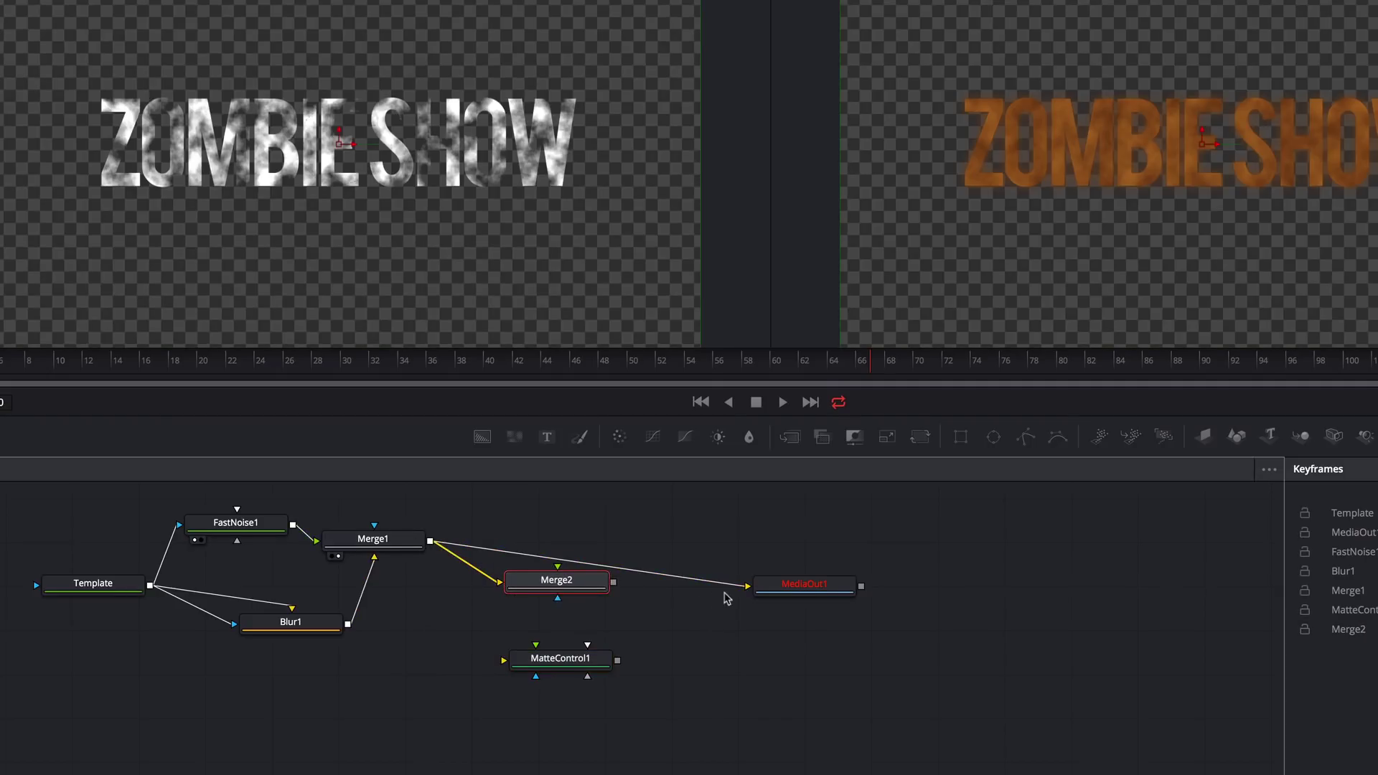
left_click_drag(613, 582, 748, 588)
left_click_drag(560, 658, 383, 679)
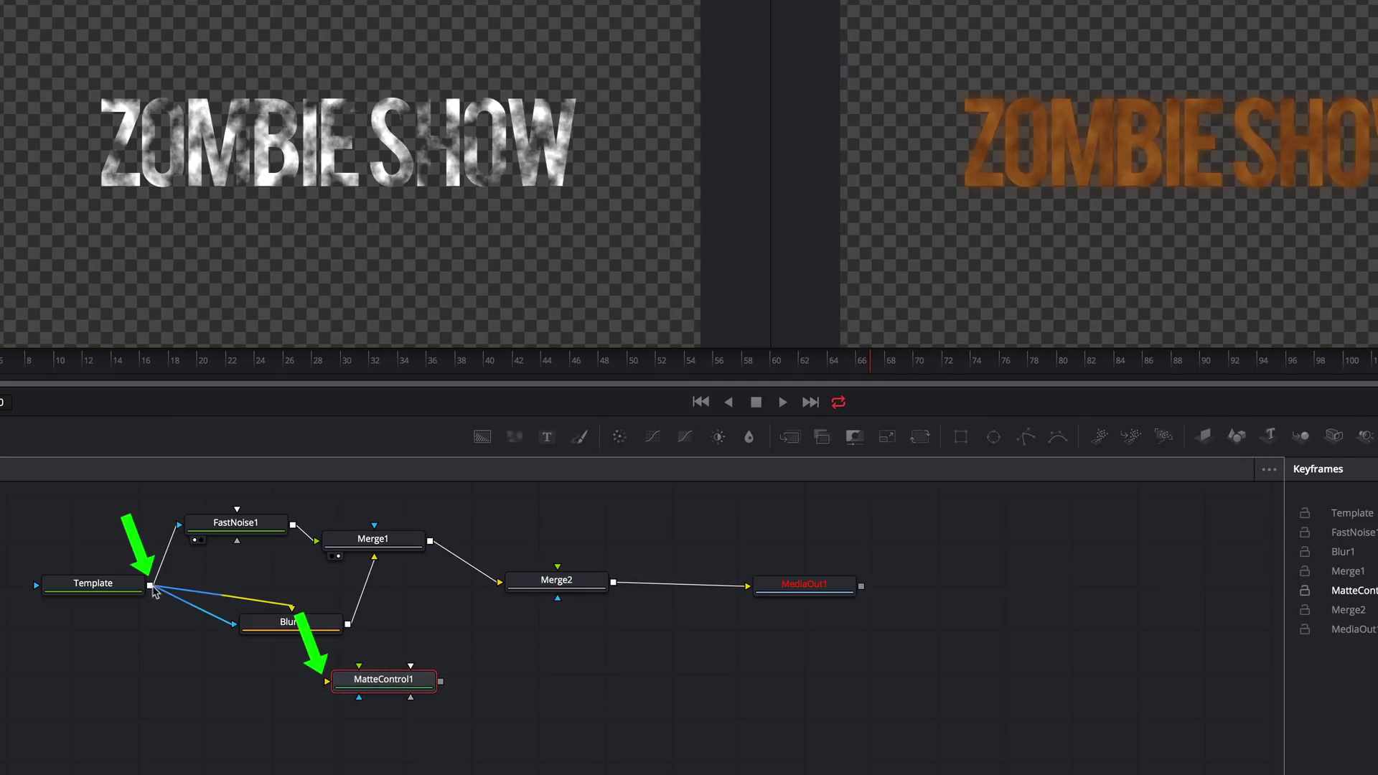
left_click_drag(150, 586, 327, 681)
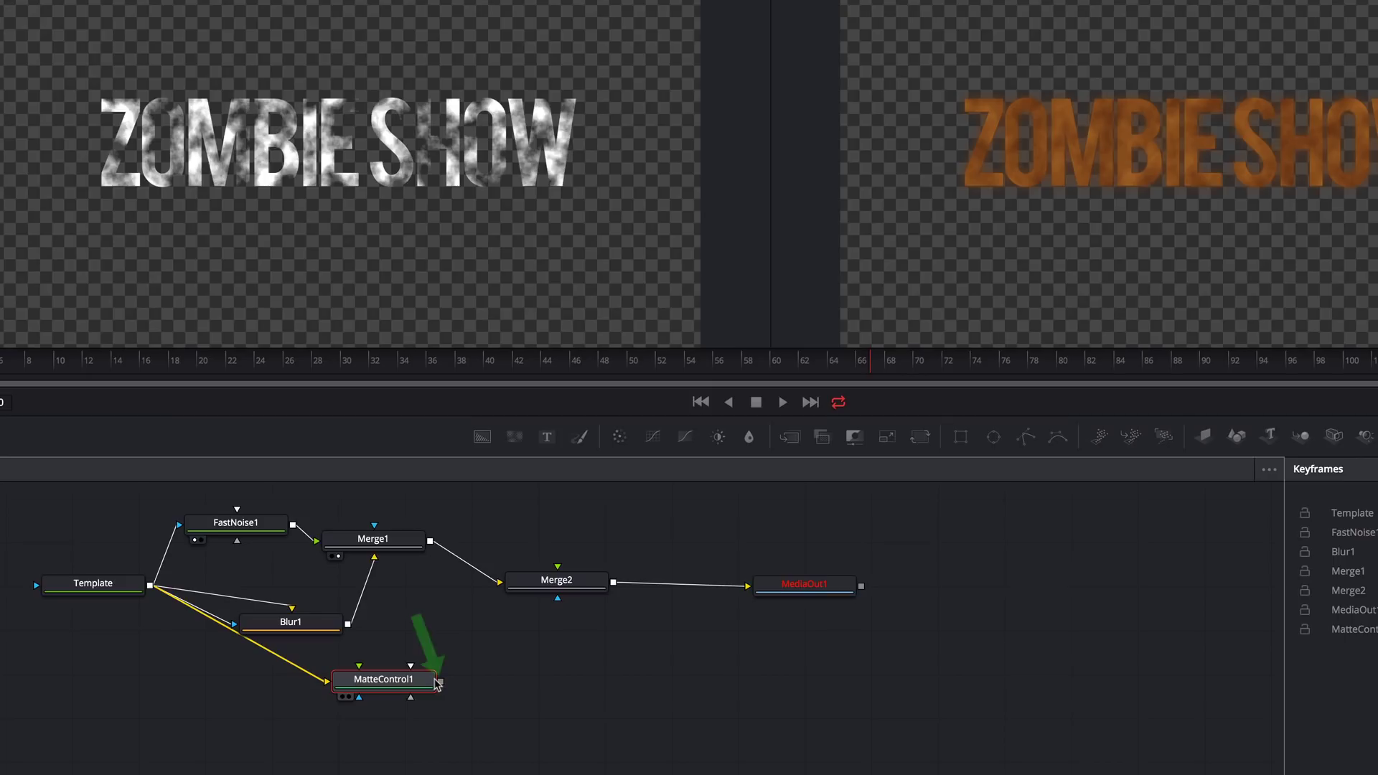
left_click_drag(440, 681, 559, 571)
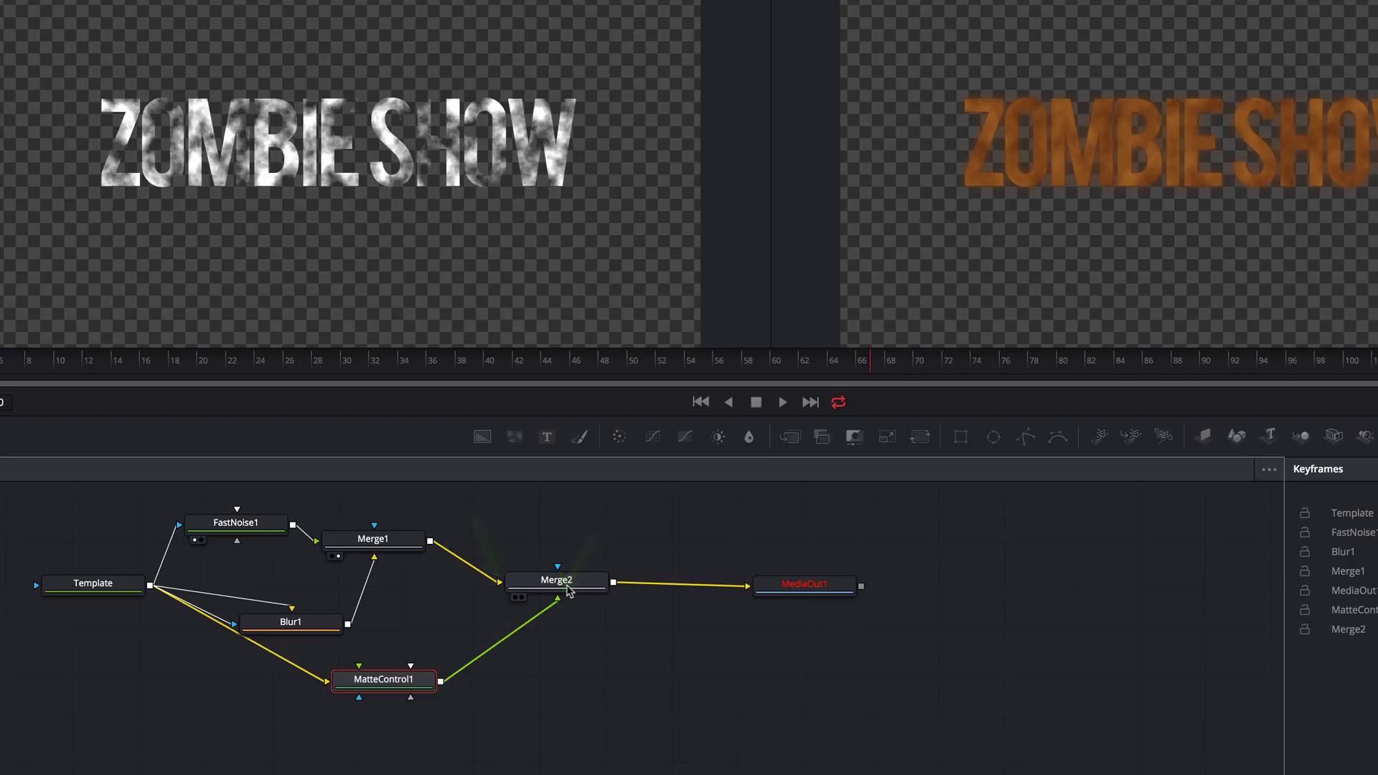
Swap Merge2's foreground and background inputs with Ctrl+T.
left_click(567, 588)
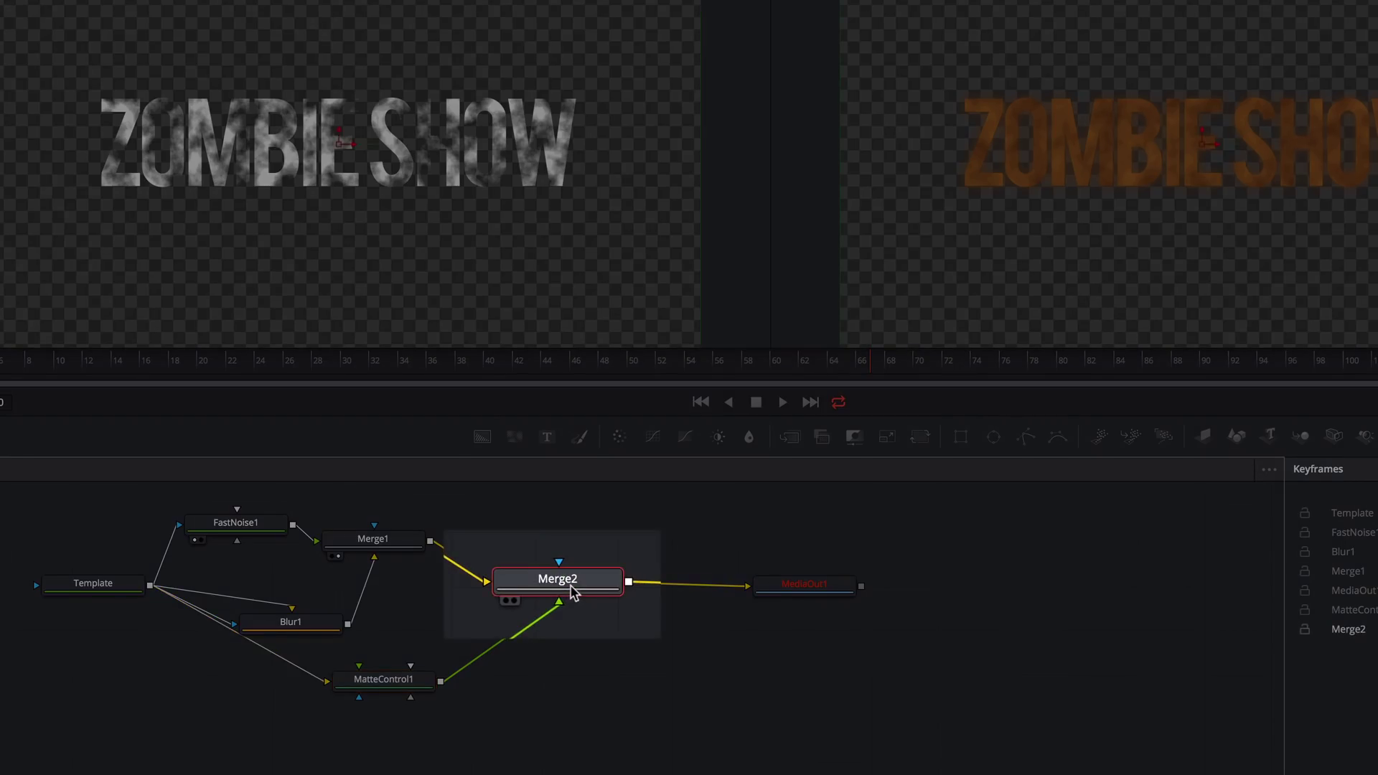
key("ctrl+t")
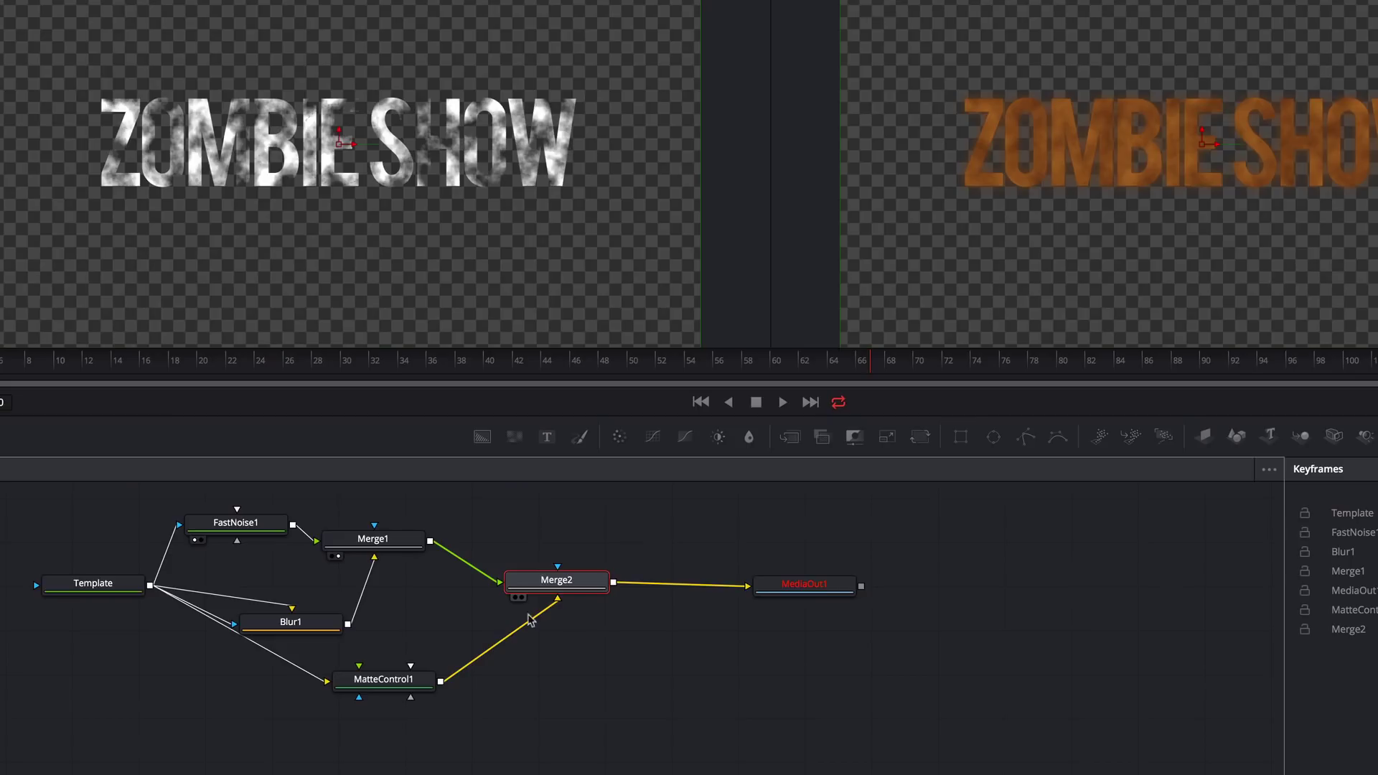
left_click(400, 686)
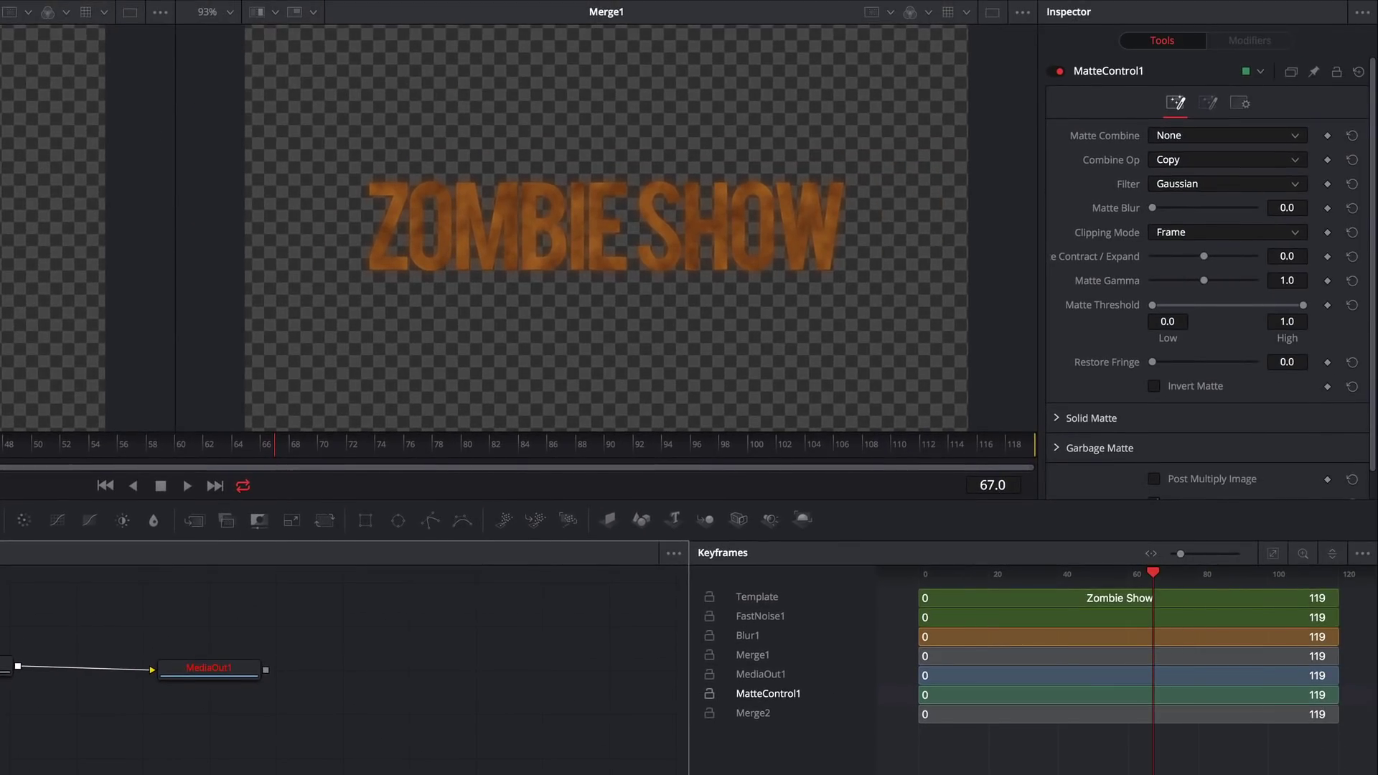
Set MatteControl1's Matte Blur to 7.09 and return to the Edit page.
left_click_drag(1153, 208, 1226, 210)
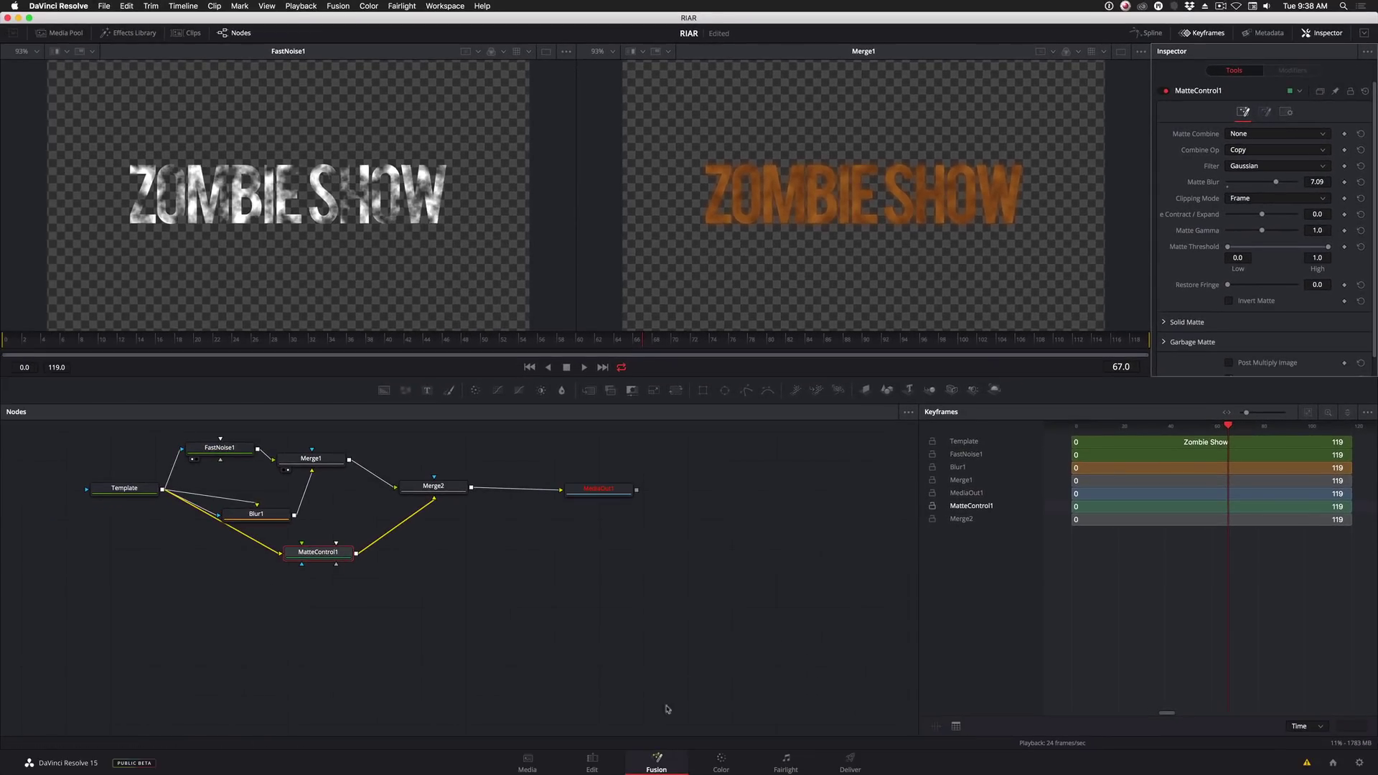
left_click(588, 765)
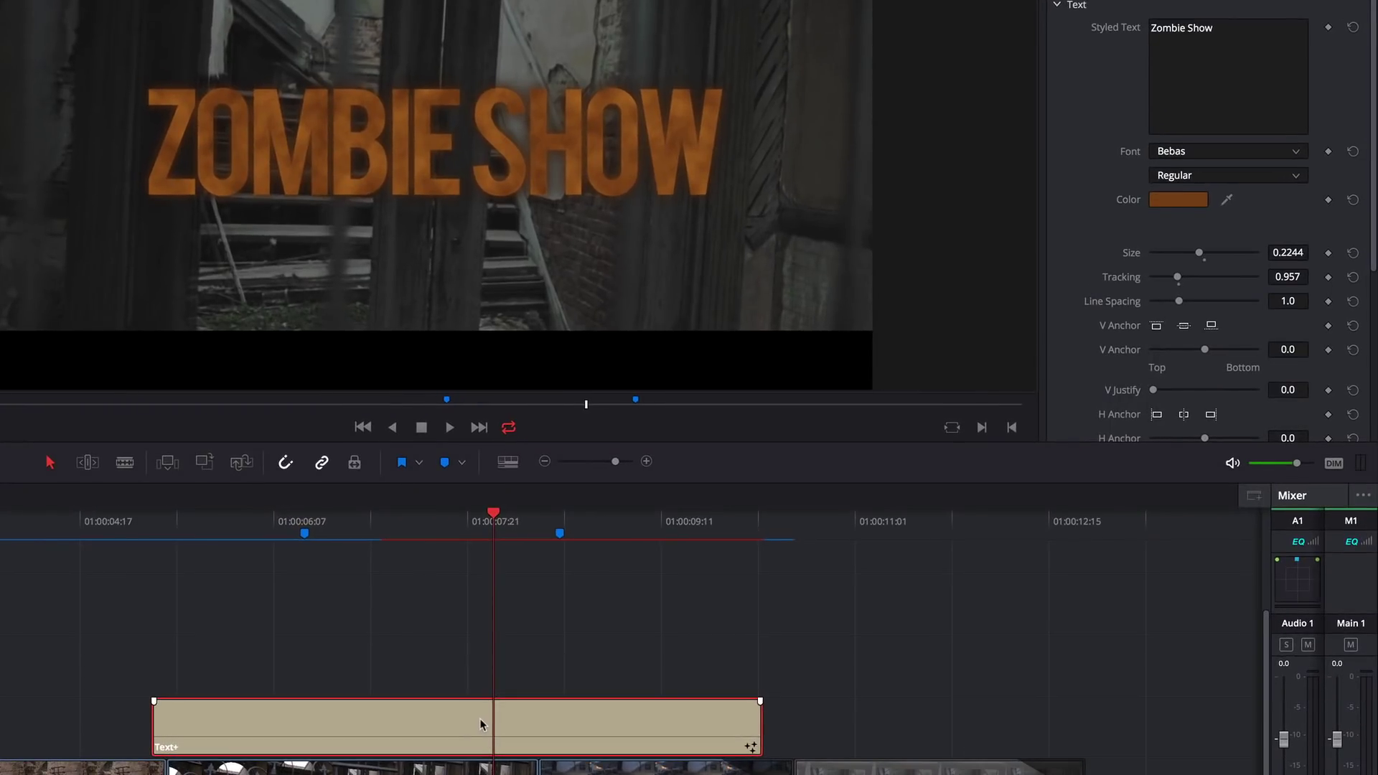
Duplicate the Text+ clip onto a new track, change its text to 'The' and shrink it to size 0.1015.
left_click_drag(481, 718, 480, 603)
triple_click(1184, 28)
type("The")
left_click_drag(1287, 252, 1263, 252)
Position 'The' higher and to the left, above the word ZOMBIE.
left_click(1278, 1)
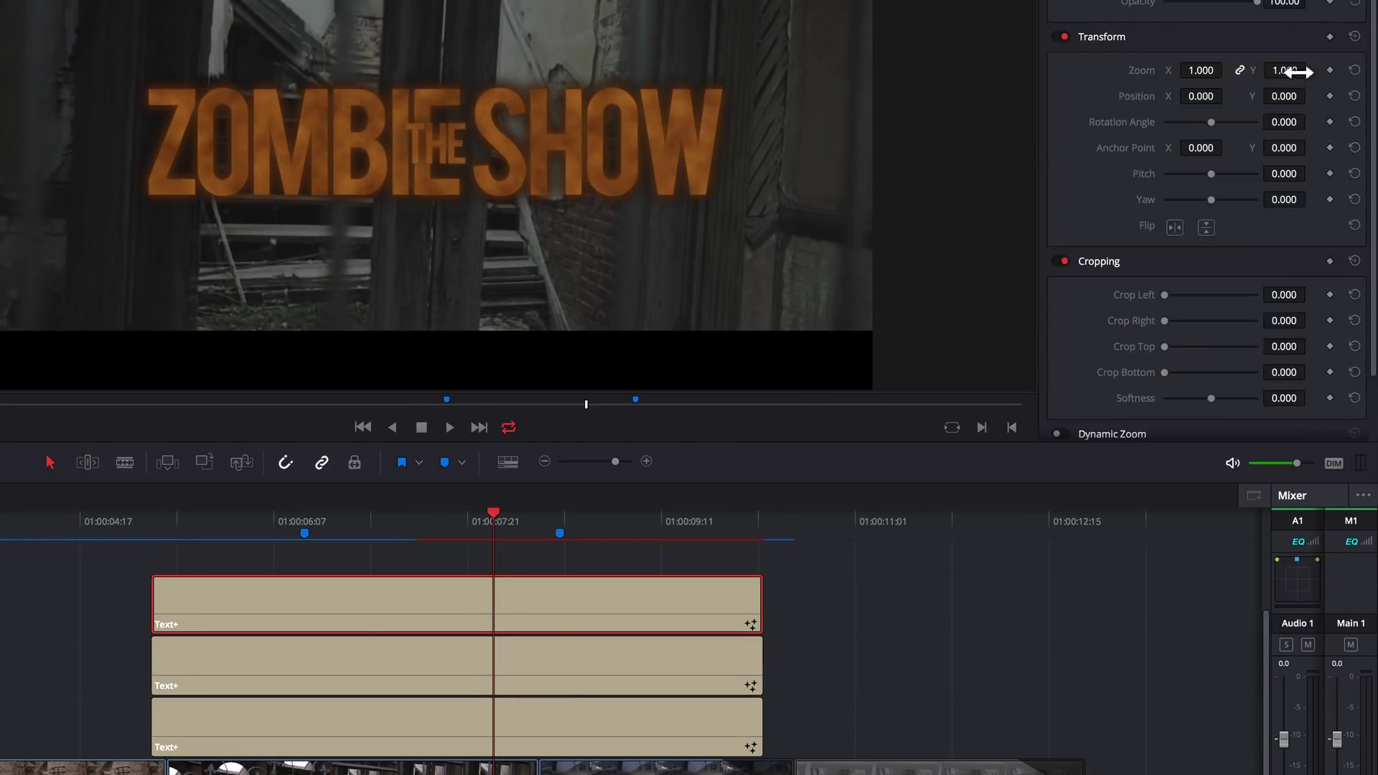
left_click_drag(1284, 96, 1325, 95)
left_click_drag(1201, 95, 1103, 96)
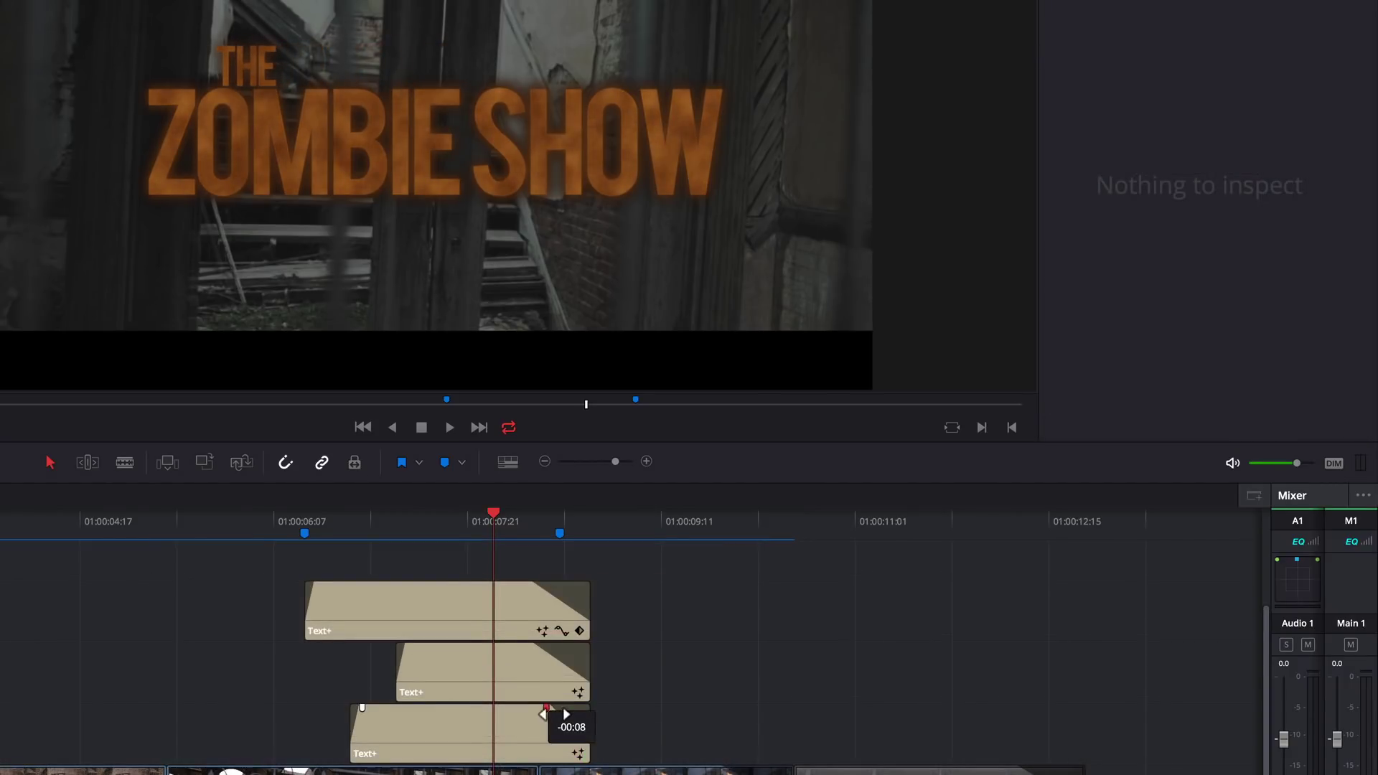
Give the lowest Text+ clip a short fade-out and play back THE ZOMBIE SHOW title over the footage.
left_click_drag(574, 716, 550, 718)
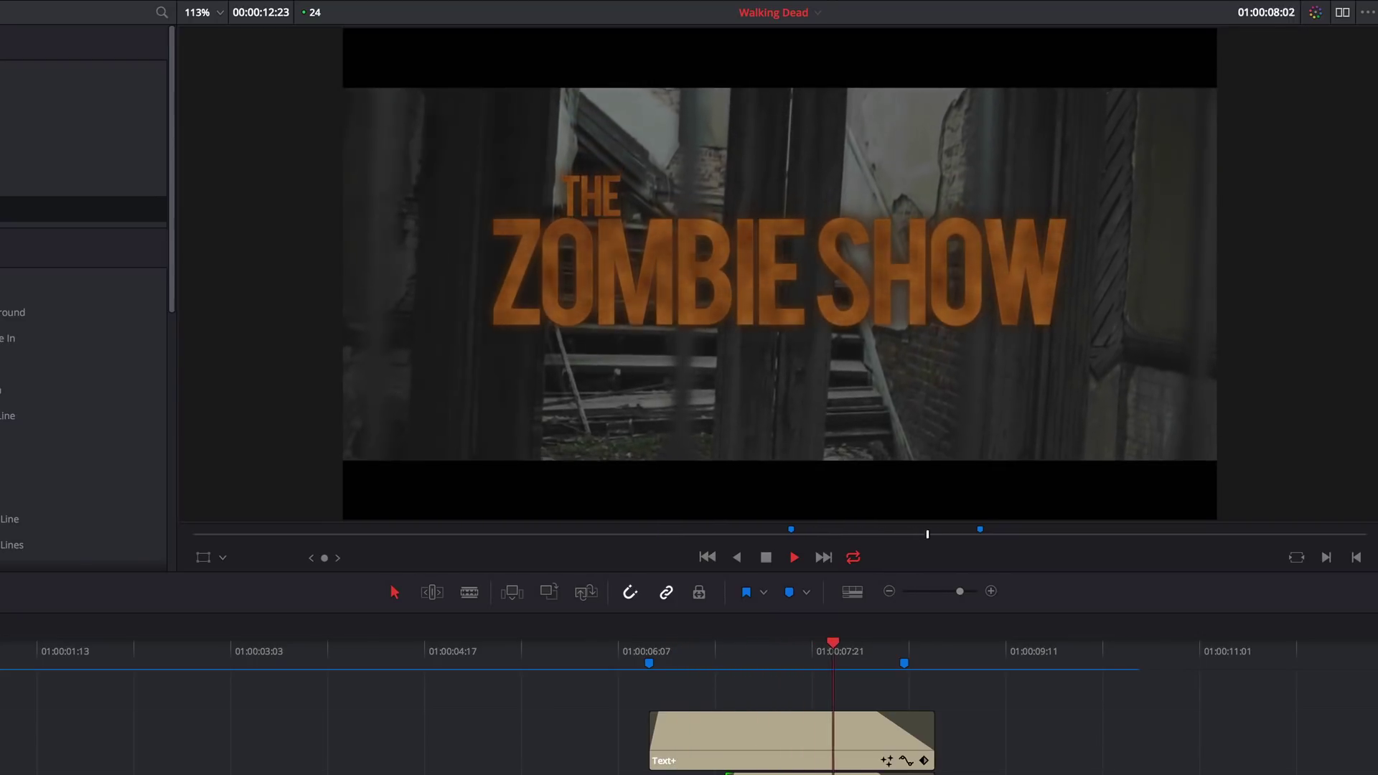
key("space")
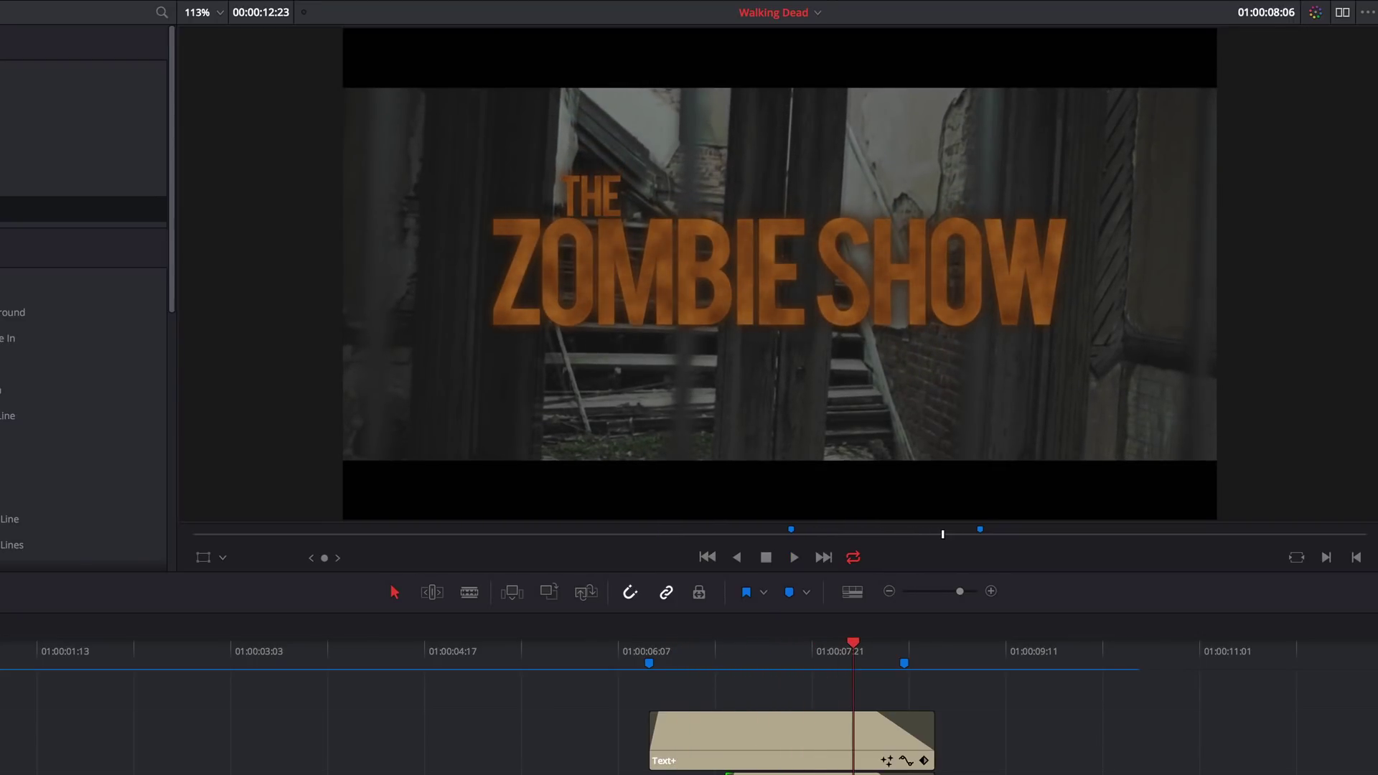